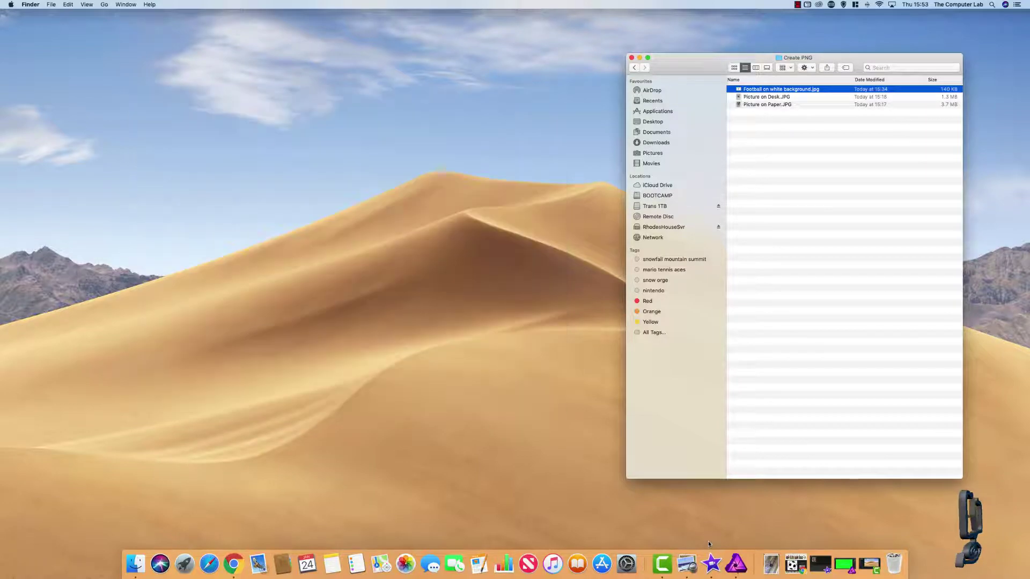
- Launch iMovie and arrange its window beside the Finder file list
click(711, 563)
drag(715, 58, 765, 54)
drag(545, 27, 534, 28)
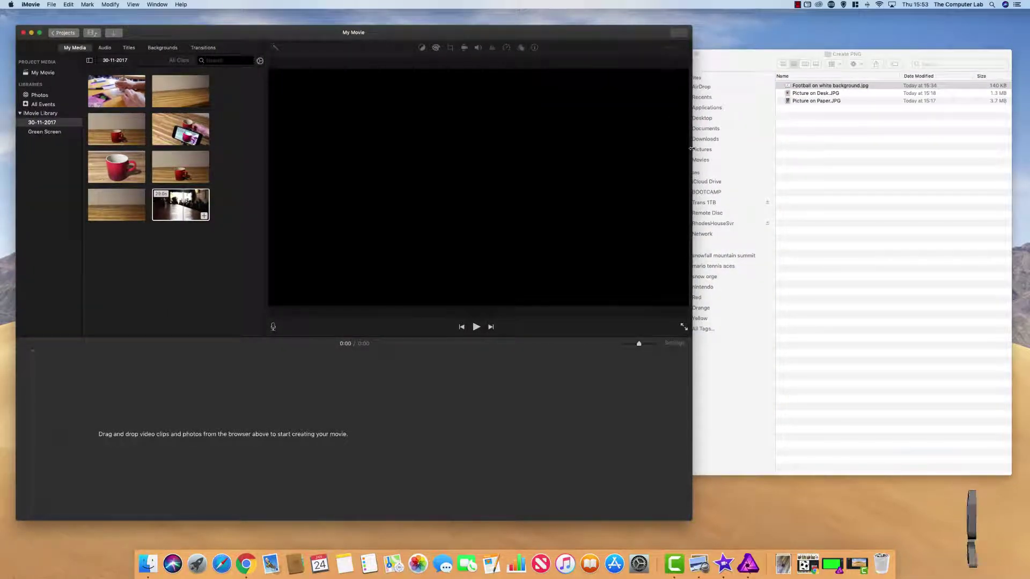
drag(691, 149, 665, 153)
- Add the bar footage clip to the timeline, then select Football on white background.jpg in Finder
drag(178, 206, 62, 436)
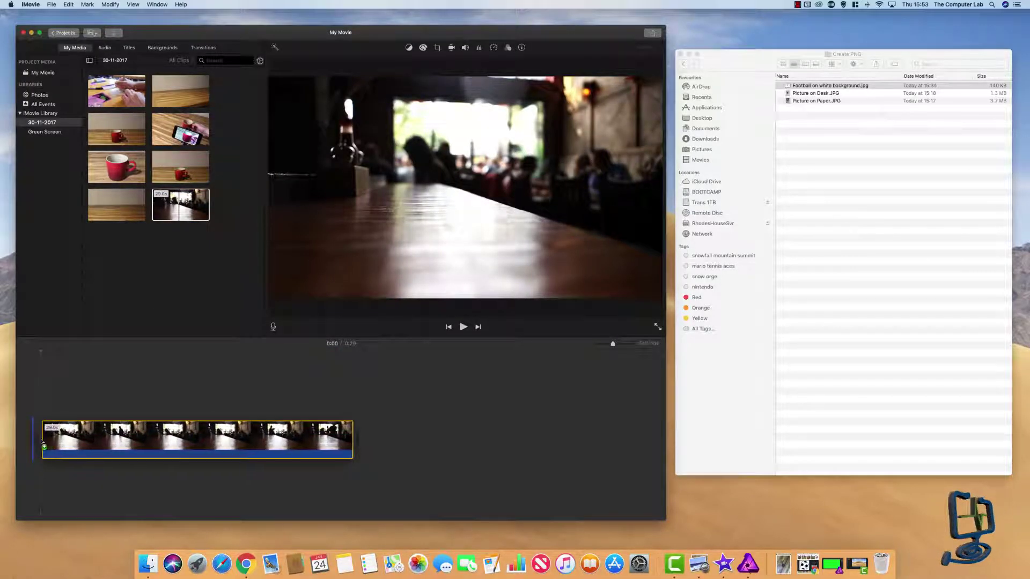
click(105, 429)
click(74, 412)
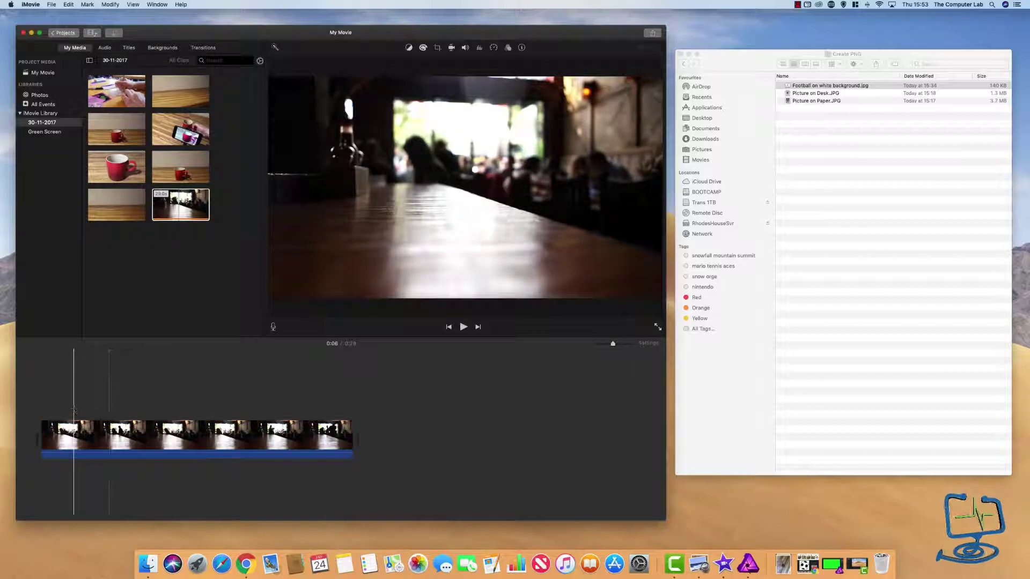
click(812, 93)
click(807, 86)
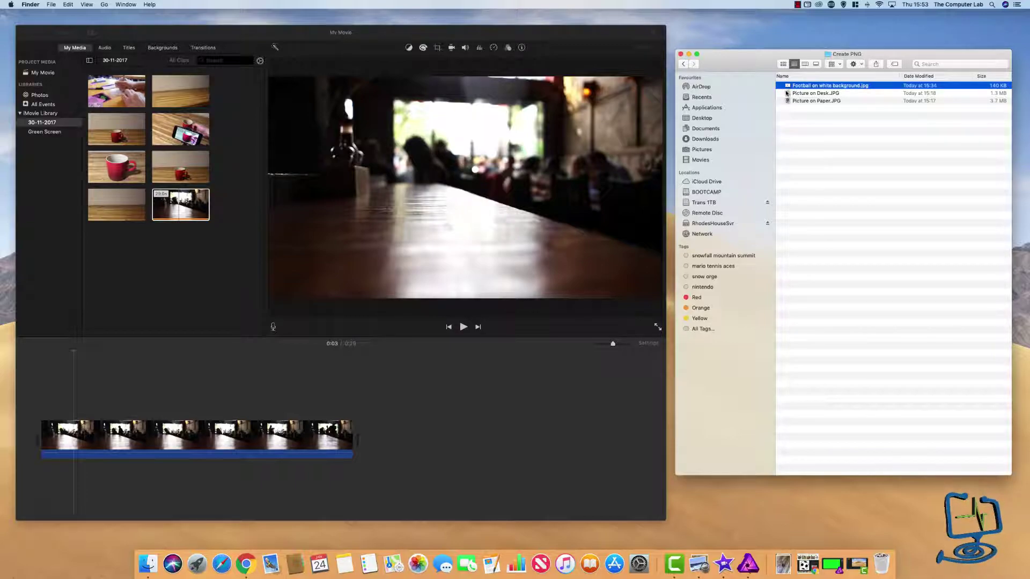
- Overlay the football image as a picture-in-picture inset, resized and placed lower left
drag(791, 88, 68, 398)
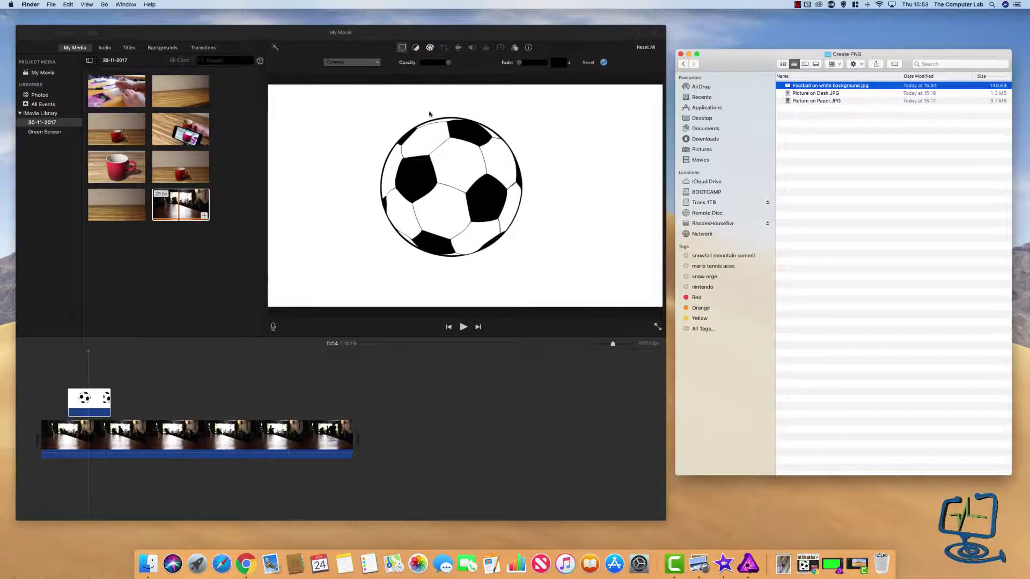
click(444, 47)
click(401, 47)
click(365, 63)
click(349, 90)
drag(506, 160, 347, 147)
drag(423, 187, 378, 225)
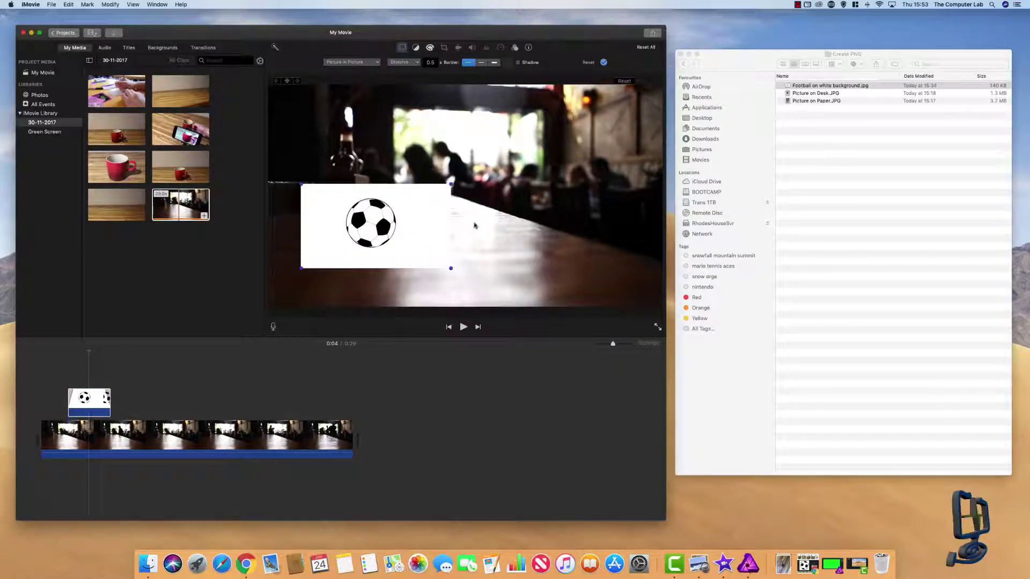
- Lengthen the football overlay, slide it to the clip's start, preview it, and minimise iMovie
click(90, 402)
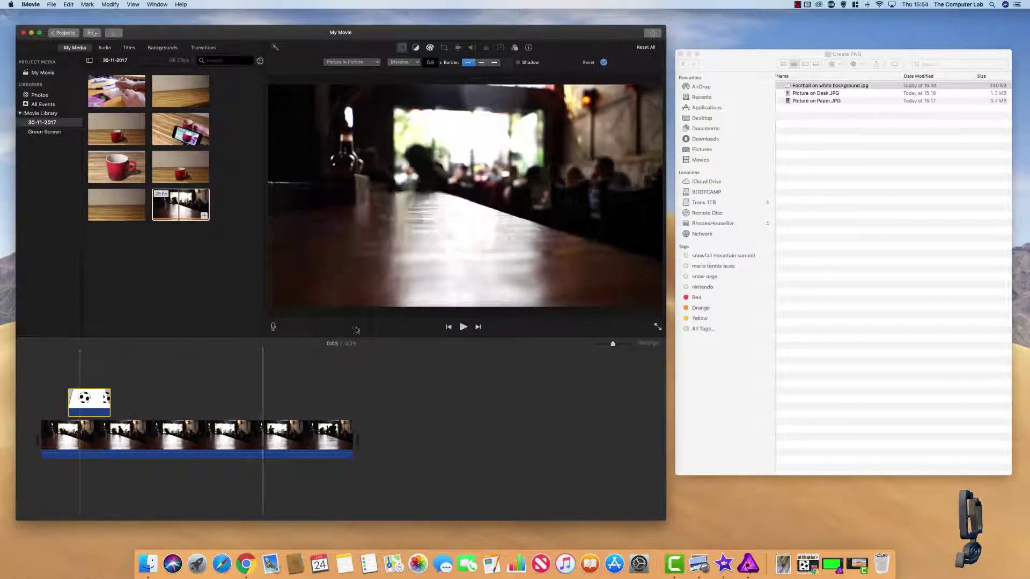
key(space)
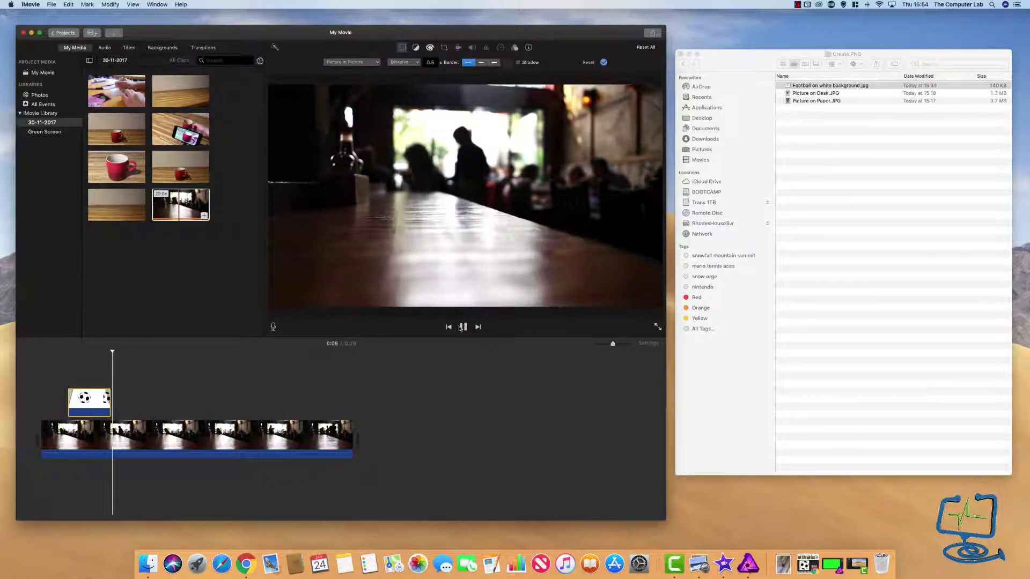
click(461, 327)
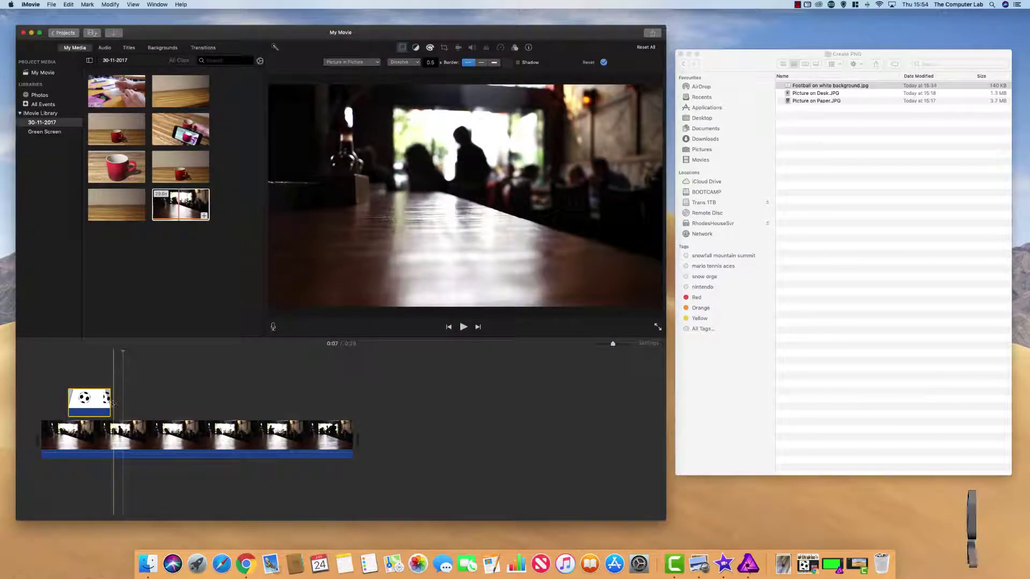
drag(112, 402, 175, 402)
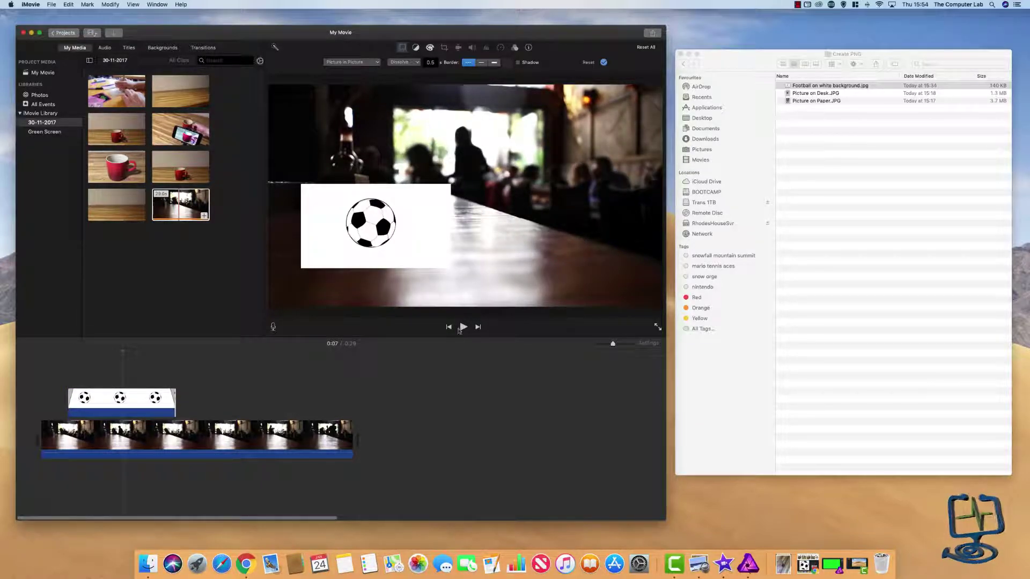
click(461, 328)
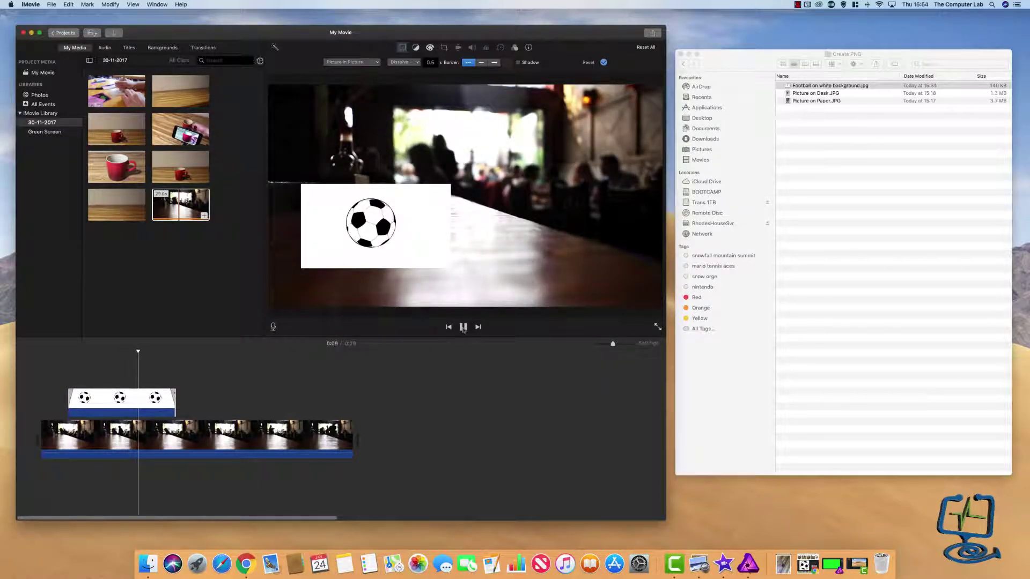
click(463, 327)
drag(102, 401, 76, 401)
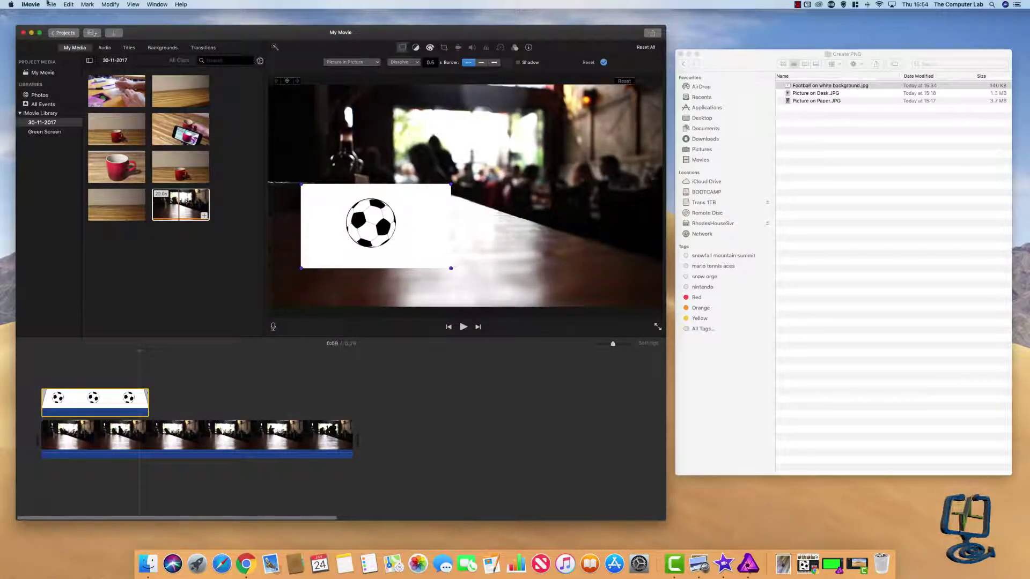
click(32, 33)
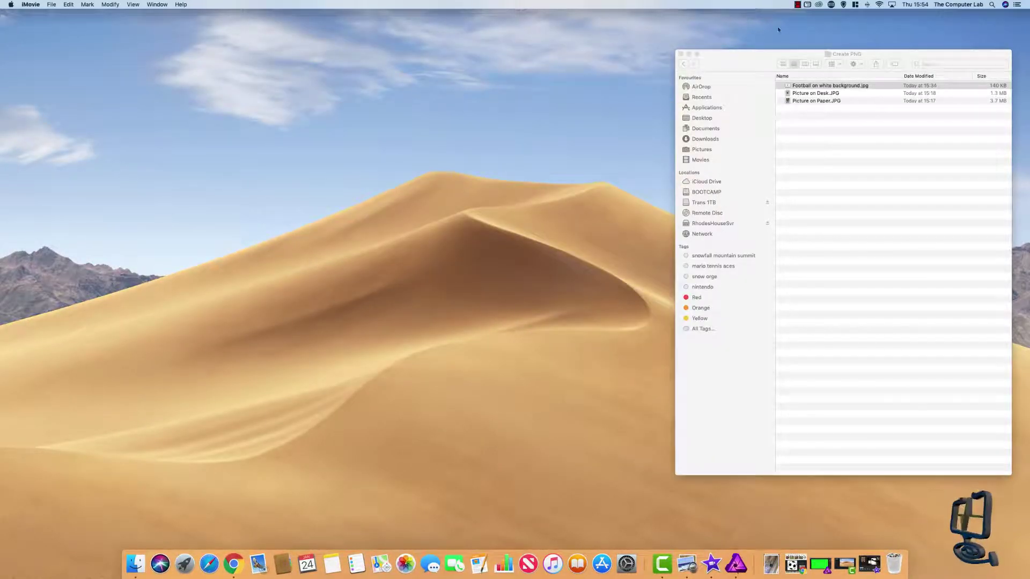
- Open Football on white background.jpg in Preview and set its window beside the Finder list
click(819, 87)
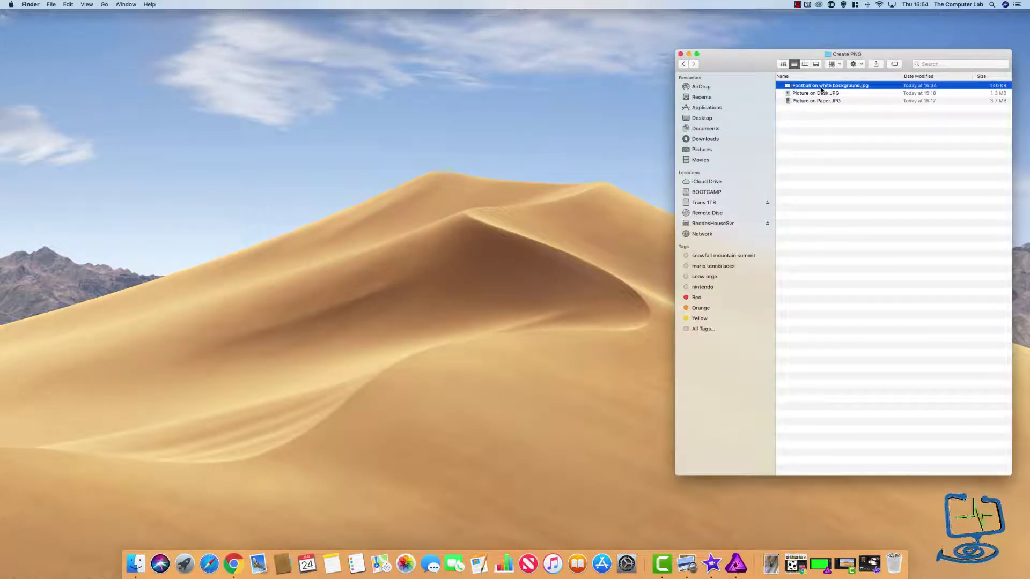
right_click(819, 87)
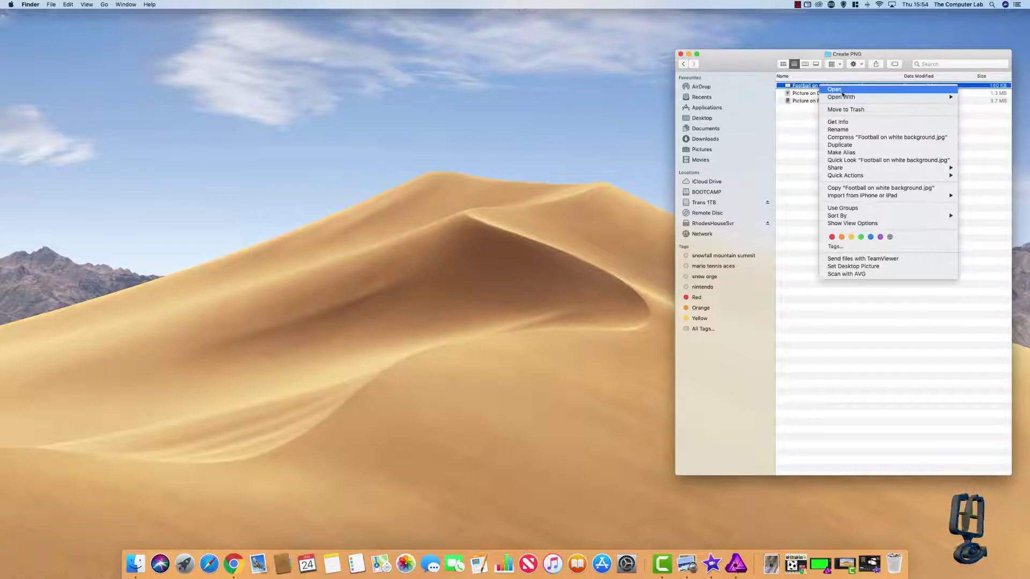
mouse_move(842, 99)
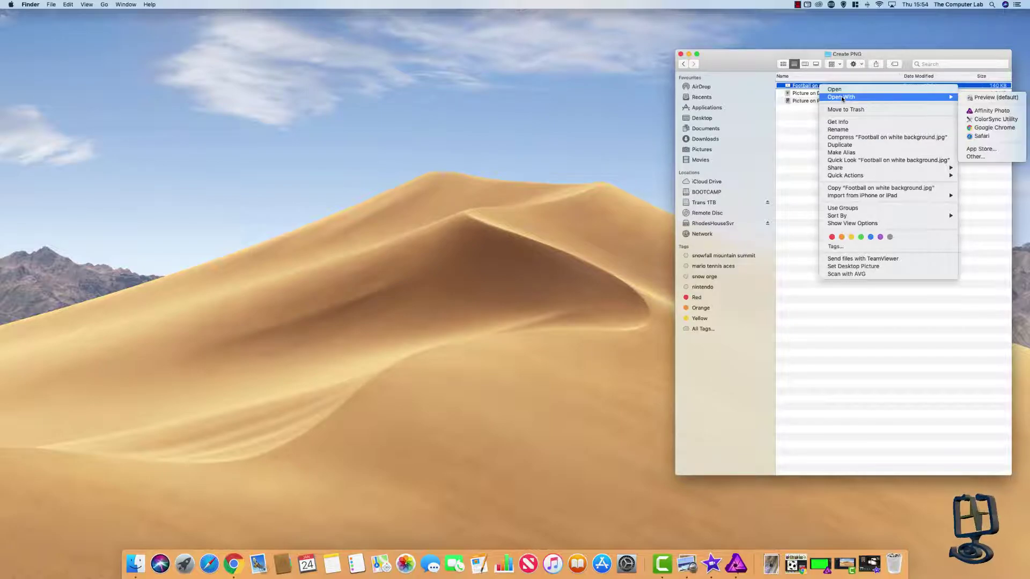
click(987, 97)
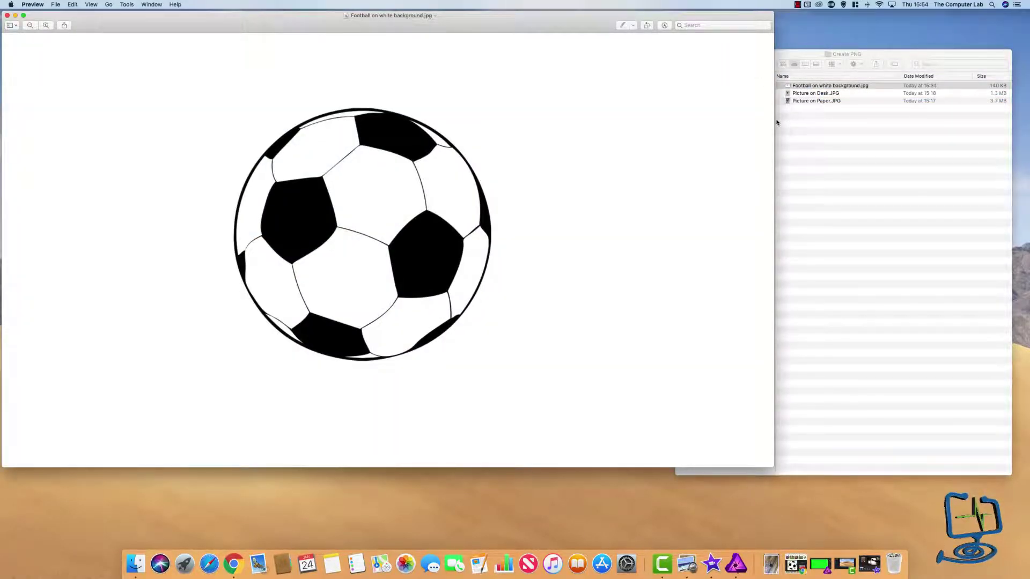
drag(773, 123, 656, 123)
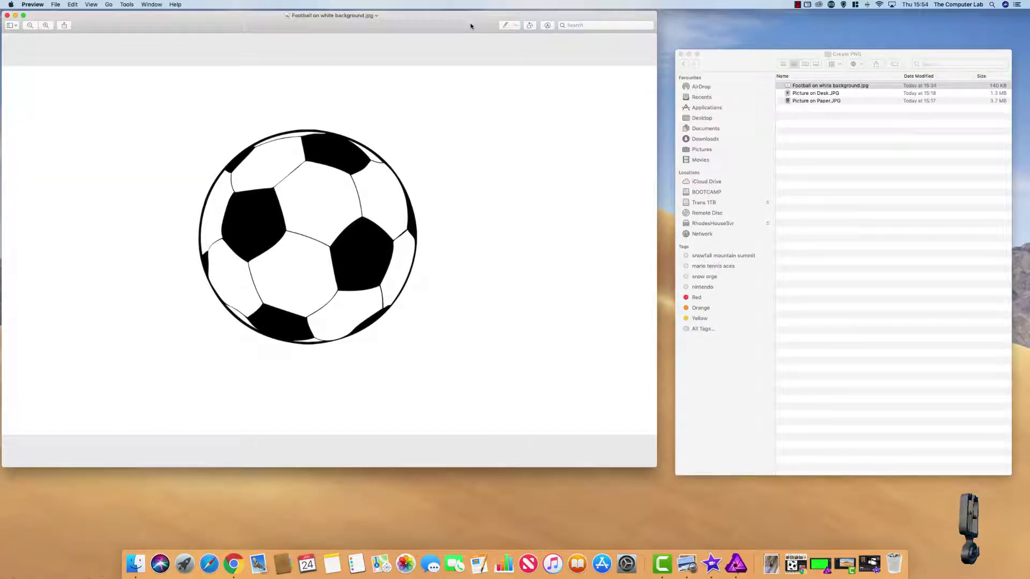
drag(470, 26, 484, 47)
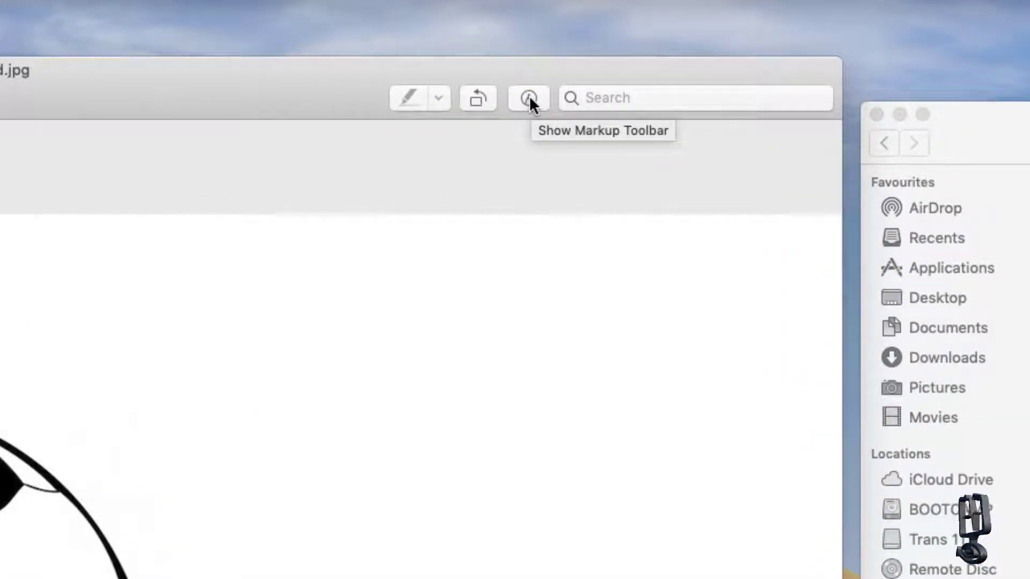
- Use Instant Alpha from the markup toolbar to select the white background around the football
click(528, 95)
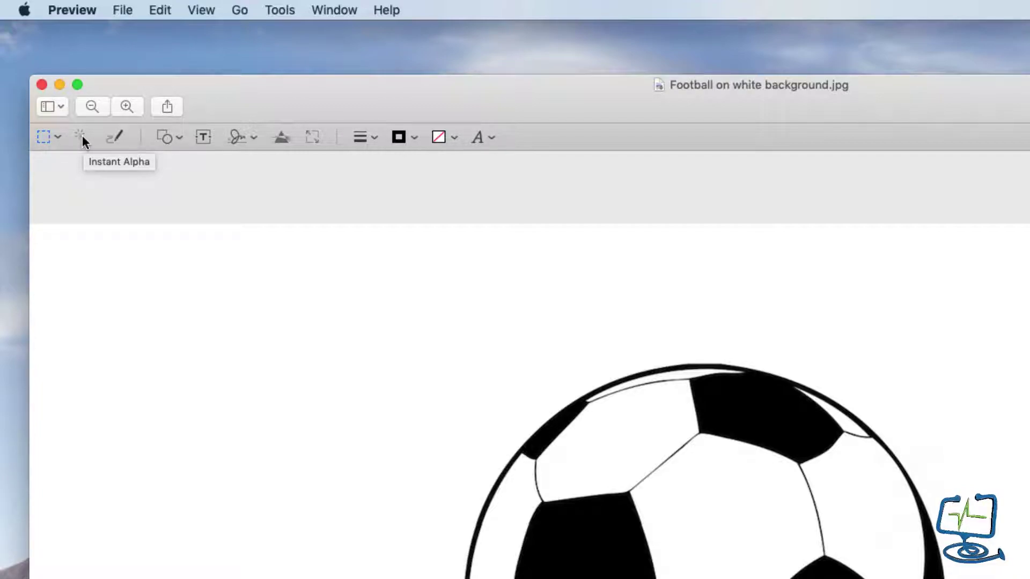
click(81, 137)
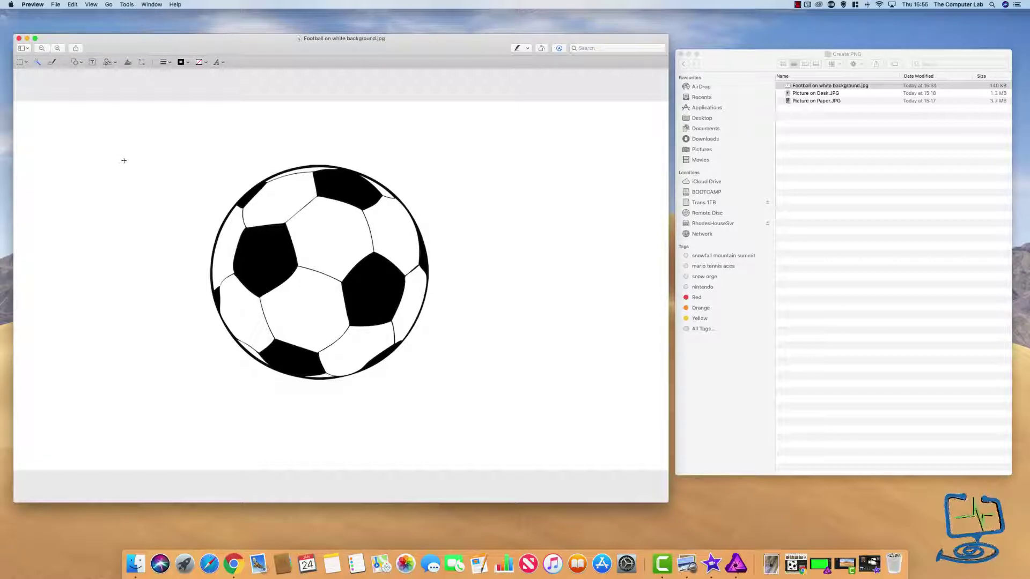
drag(124, 160, 122, 140)
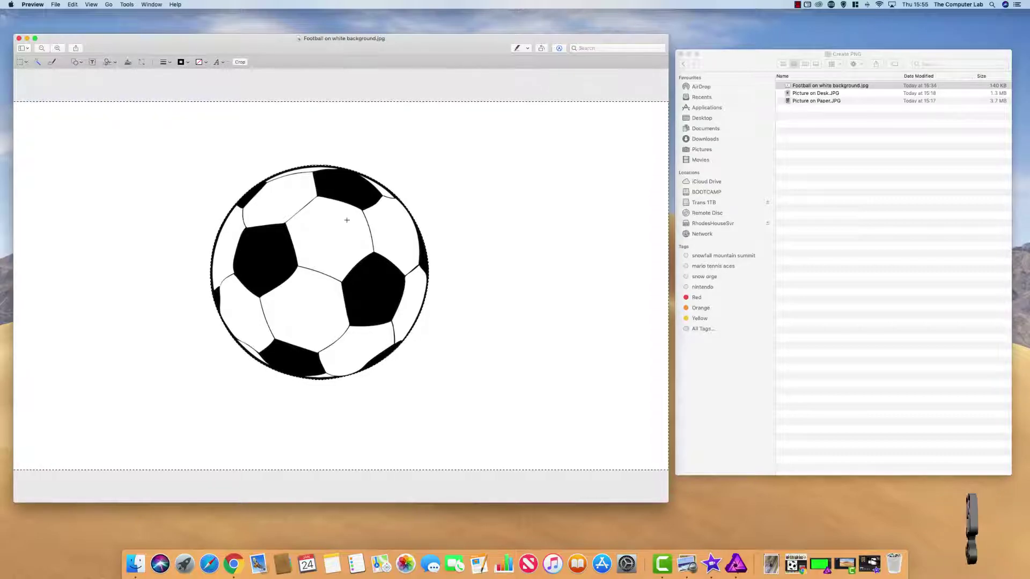
- Cut the selected white background with Edit > Cut
click(76, 7)
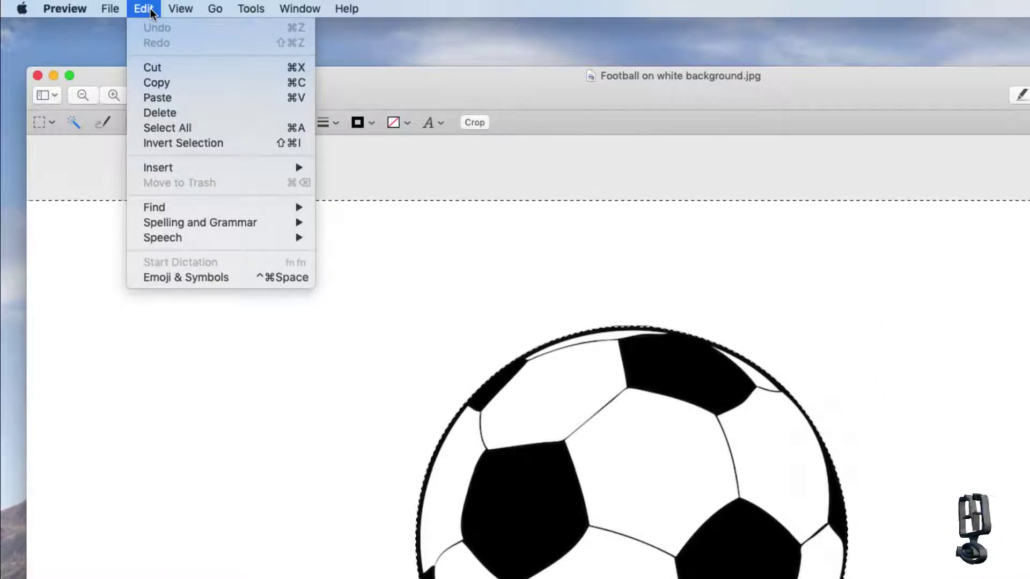
click(163, 64)
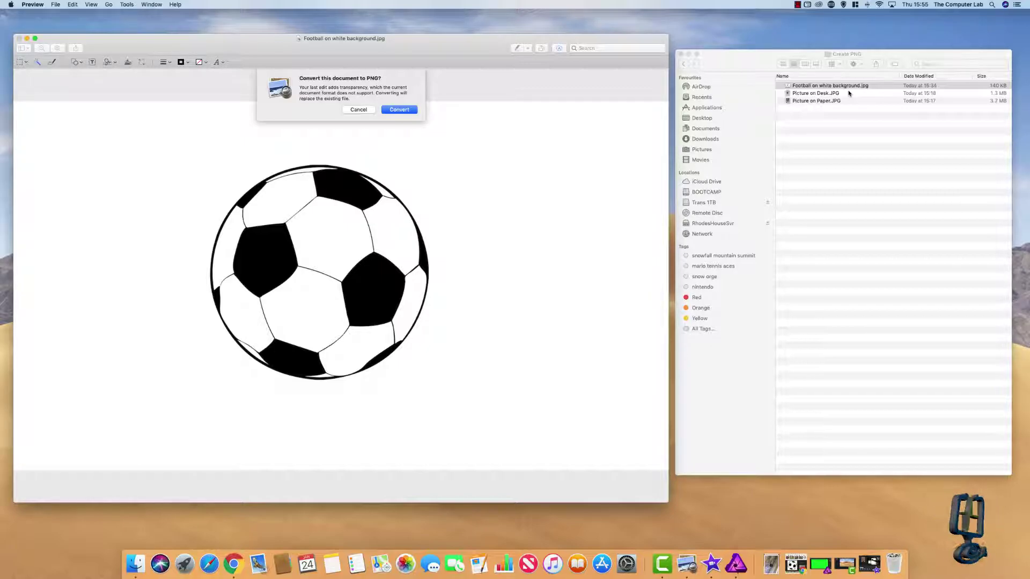
- Duplicate Football on white background.jpg in Finder, then return to the Preview window
click(399, 109)
right_click(828, 88)
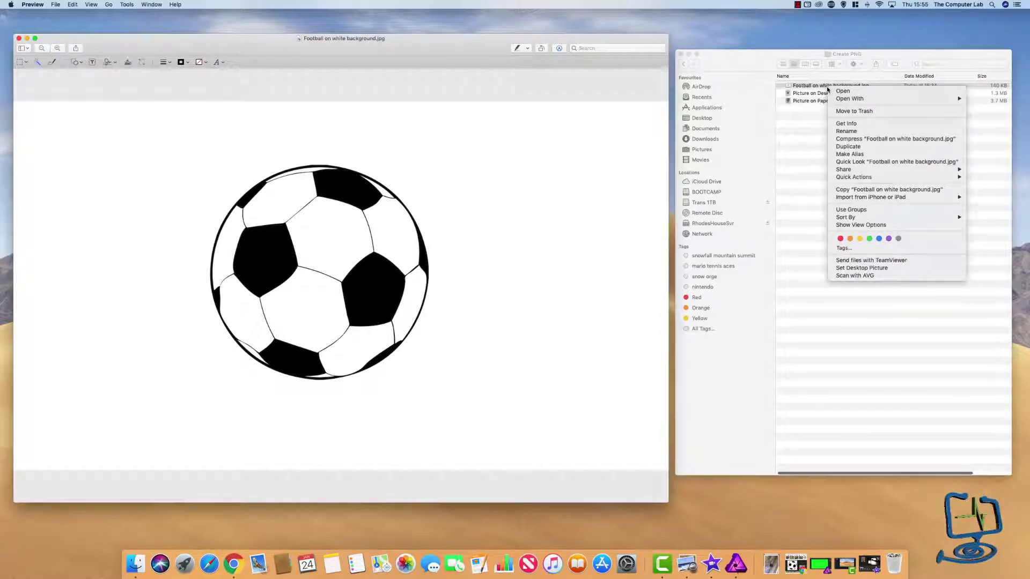
click(867, 147)
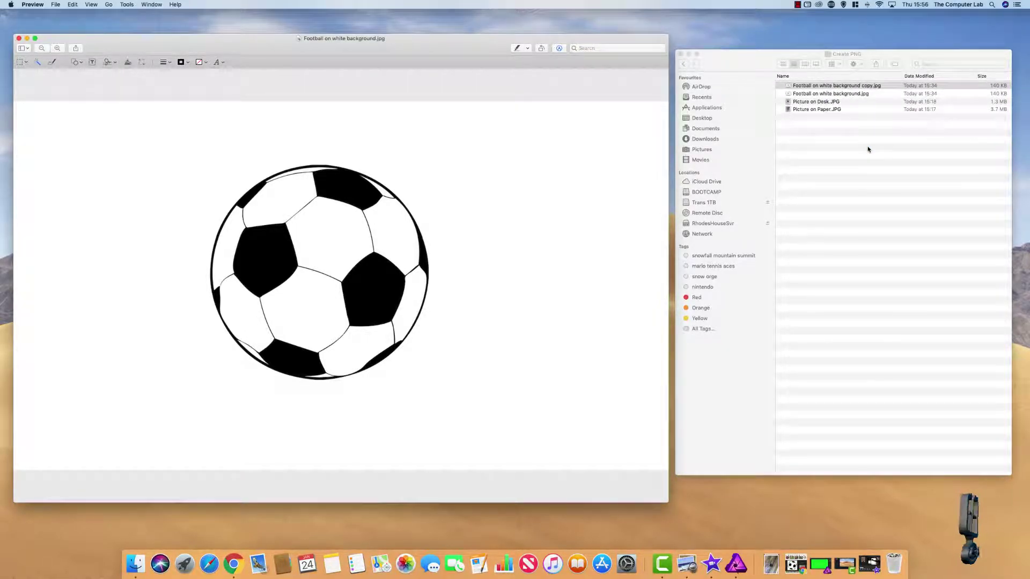
click(828, 95)
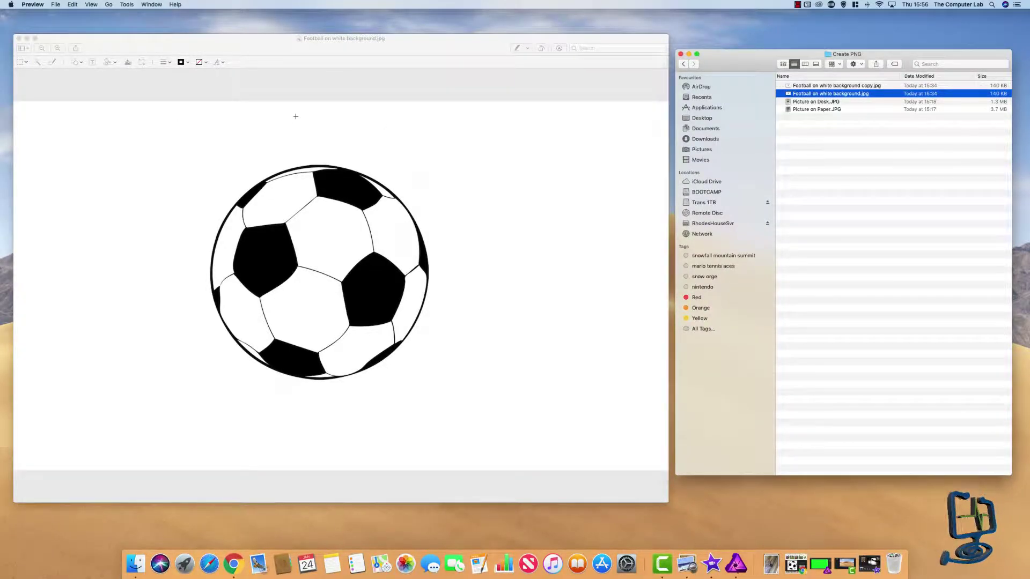
click(468, 68)
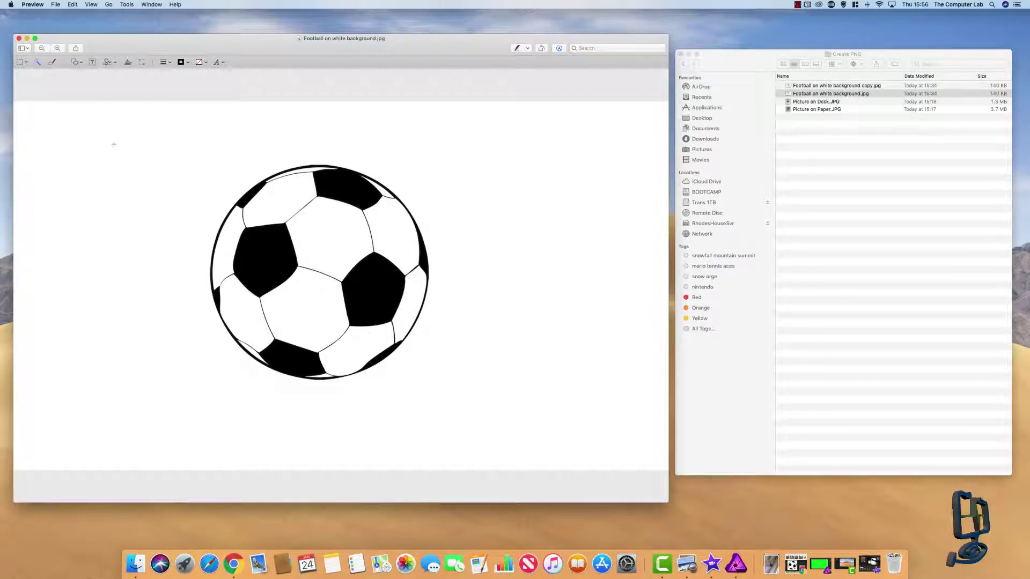
- Cut the white background with Instant Alpha, convert to Football on white background.png, and minimise Preview
drag(114, 144, 115, 154)
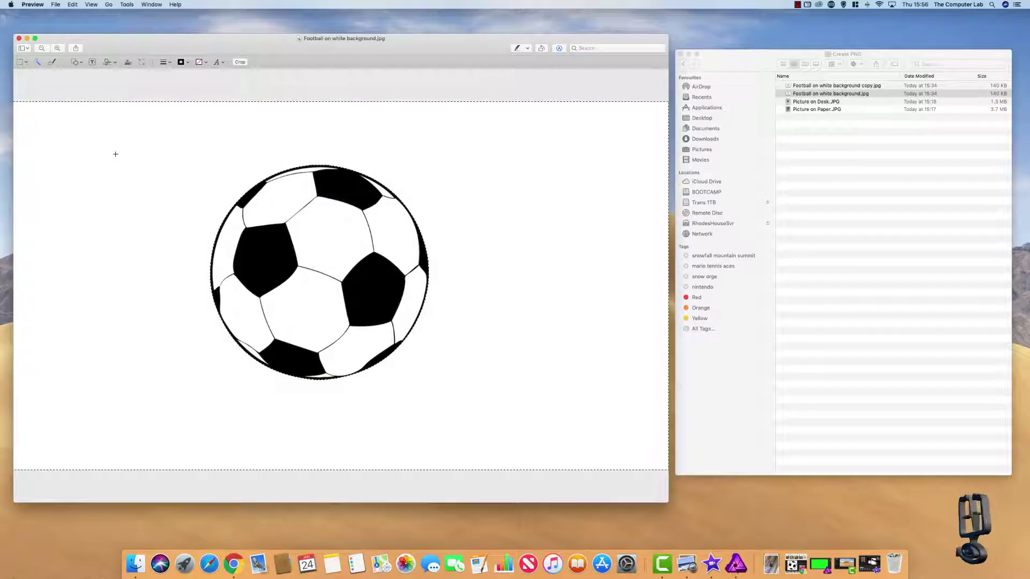
click(72, 4)
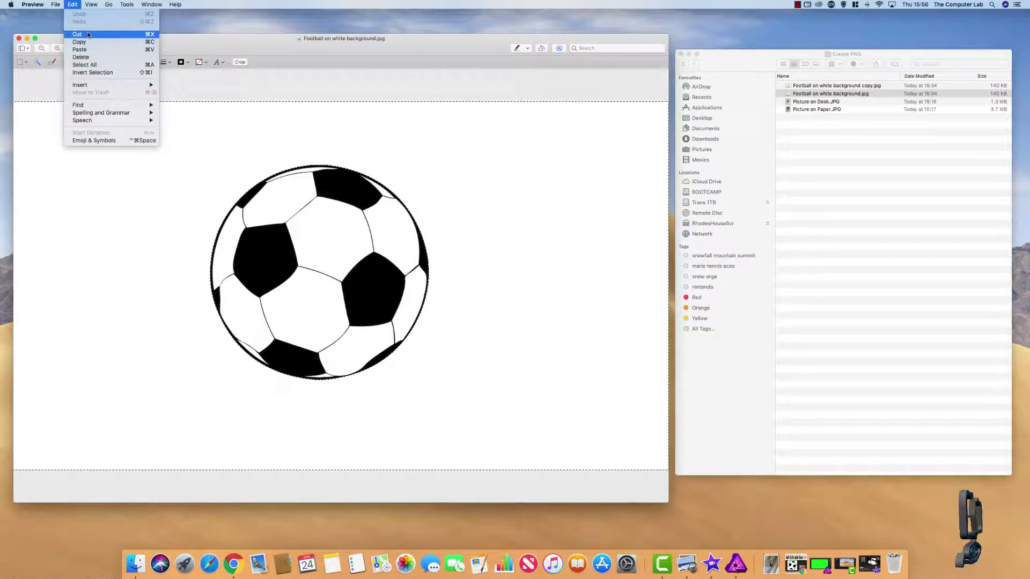
click(80, 57)
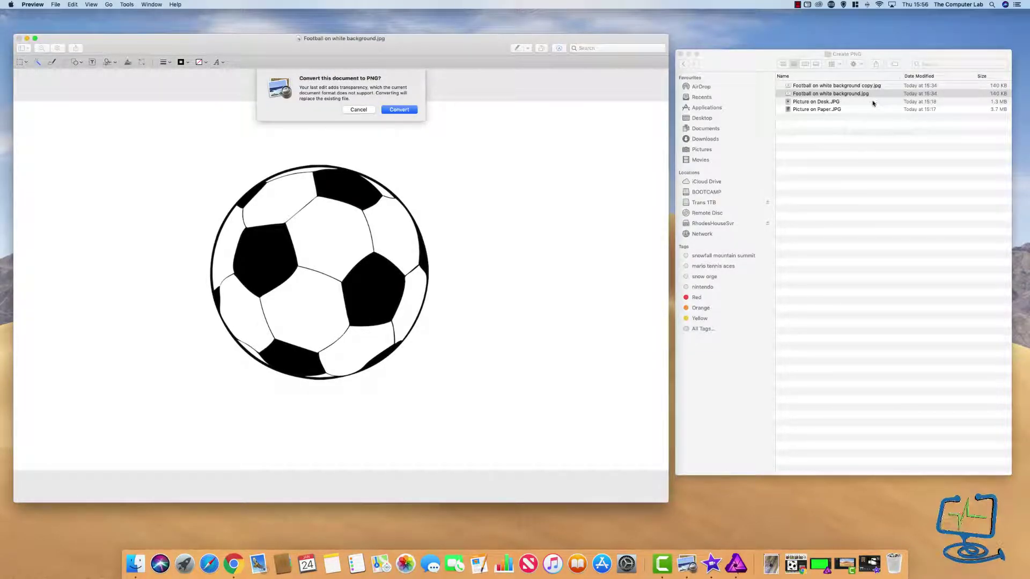
click(399, 110)
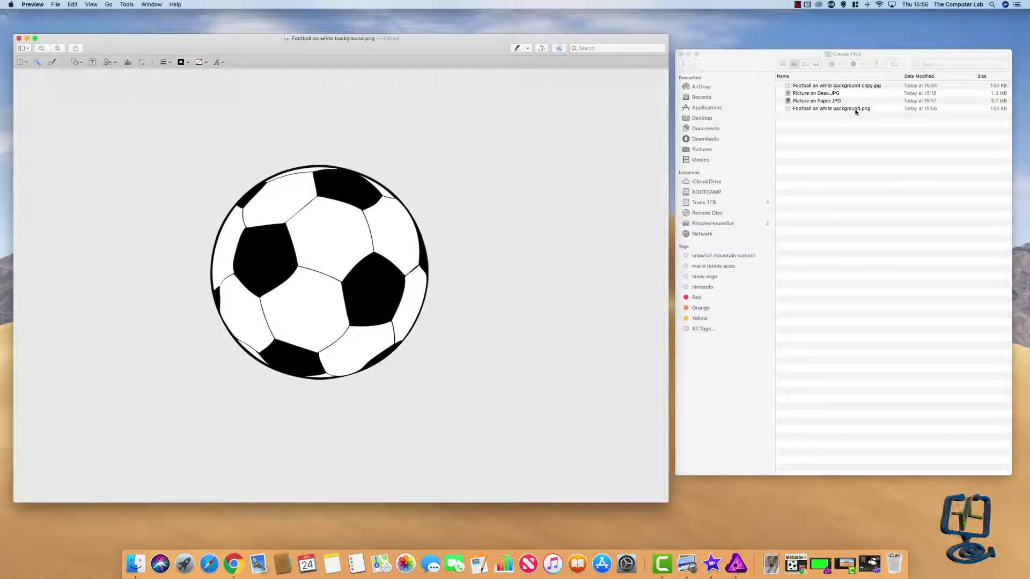
click(26, 41)
- Place the football PNG on the iMovie timeline above the bar clip
click(699, 563)
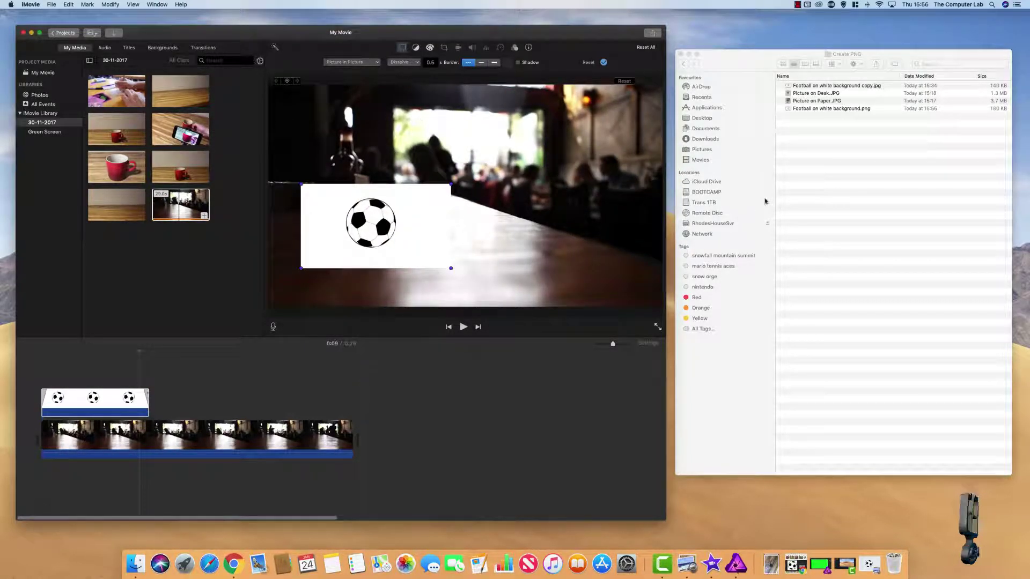
click(819, 110)
click(813, 110)
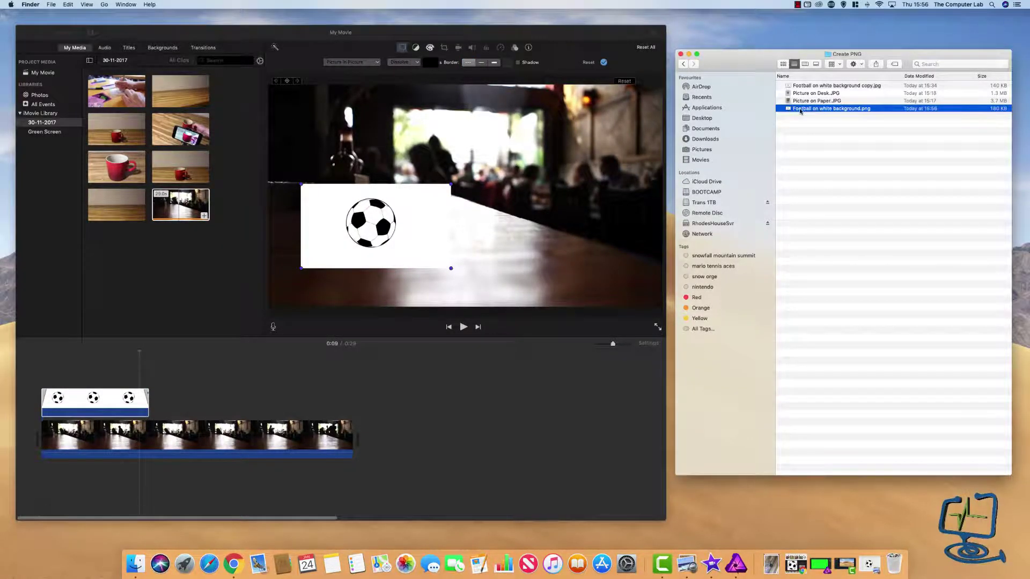
drag(812, 110, 291, 409)
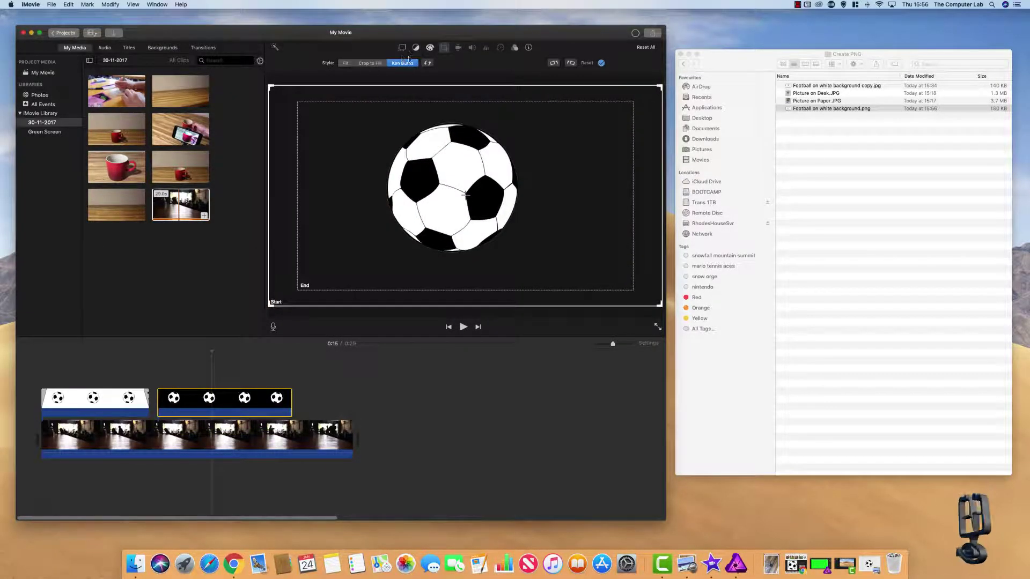
- Make the PNG a picture-in-picture inset, moved down-left and enlarged to about double size
click(351, 63)
click(351, 86)
drag(558, 152, 335, 247)
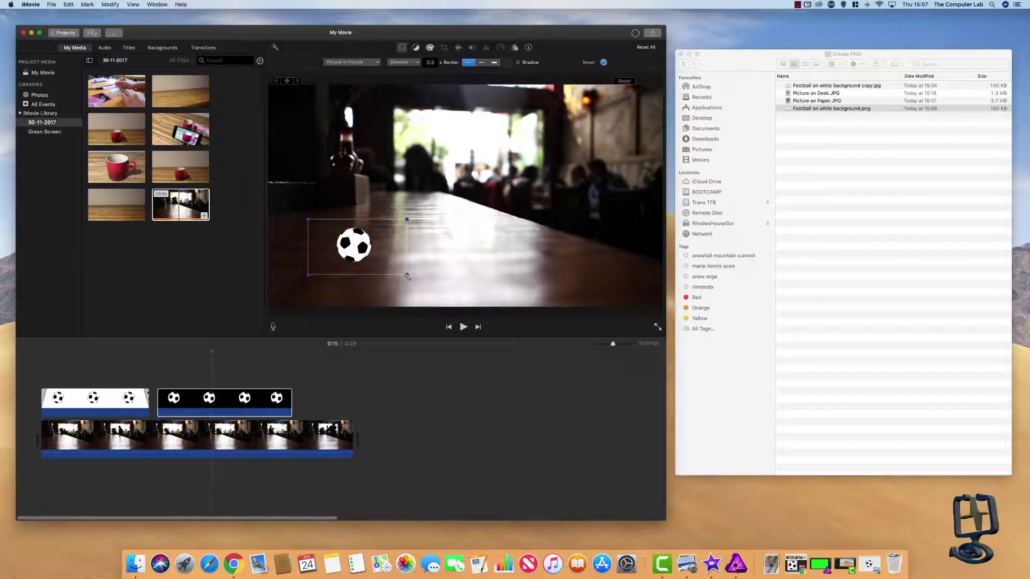
drag(406, 275, 496, 324)
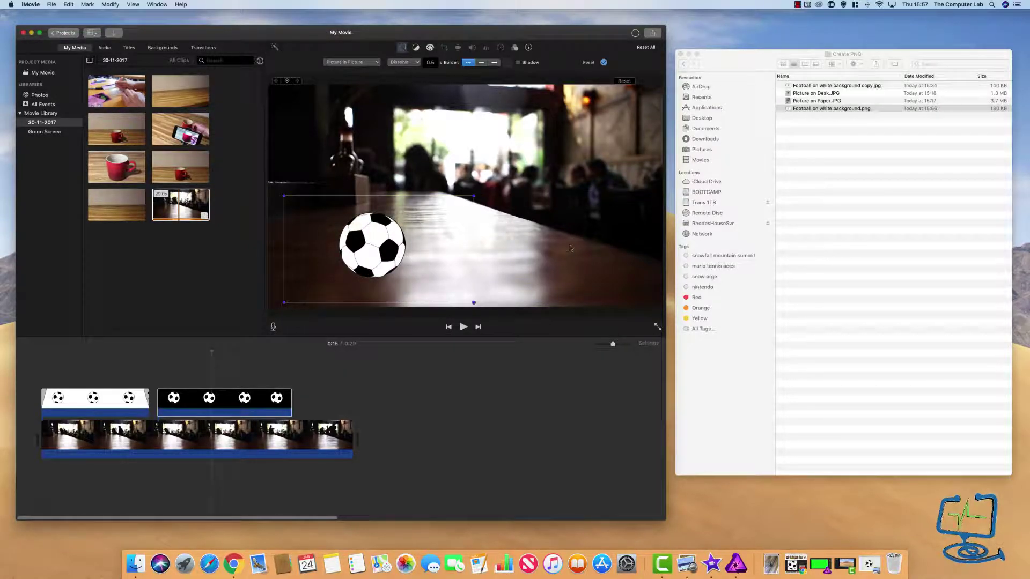
- Play the movie from 0:11 to 0:19 to check the football overlay
click(291, 434)
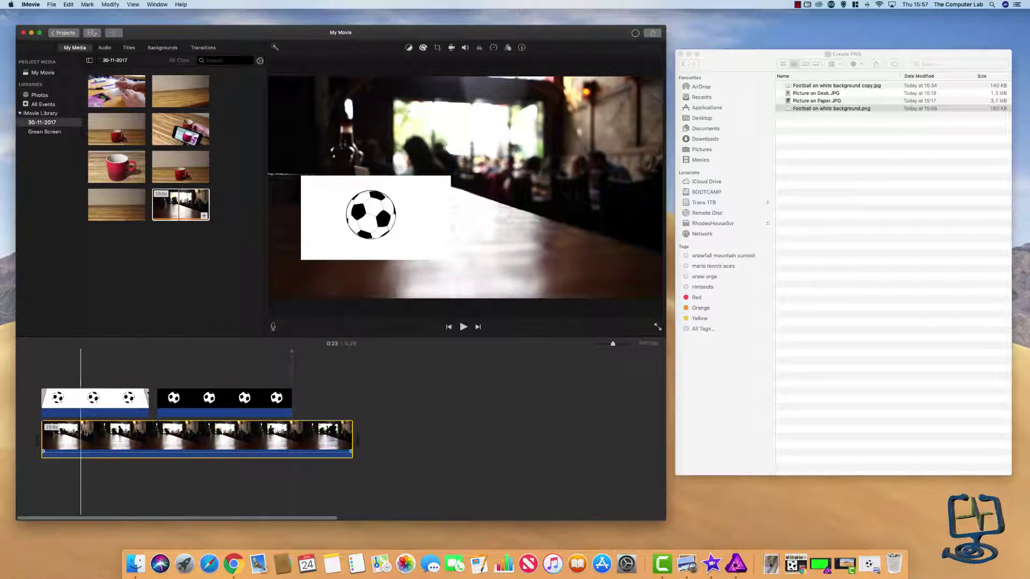
click(162, 434)
click(464, 327)
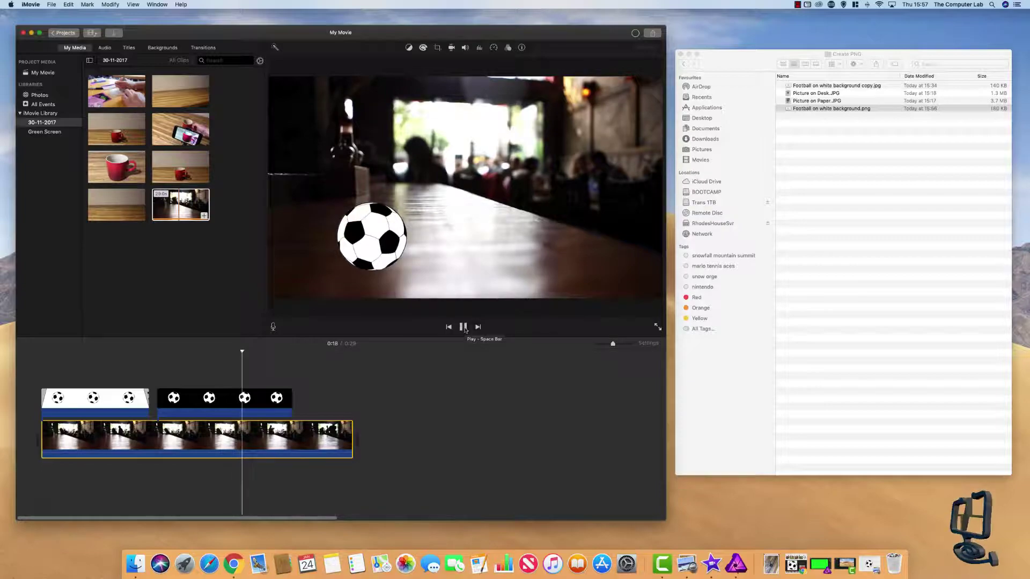
click(463, 327)
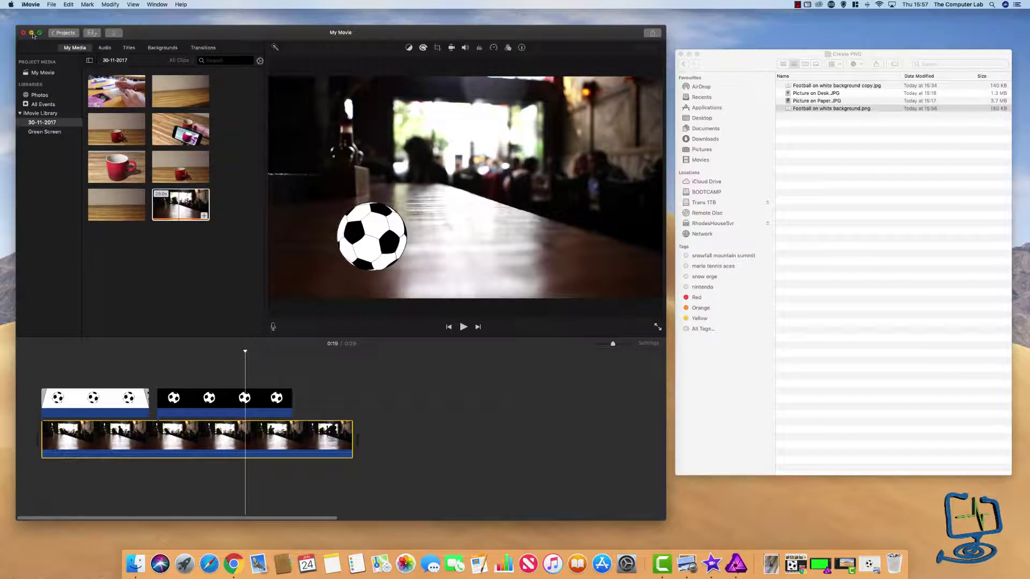
- Minimise iMovie and open Picture on Paper.JPG in Preview
click(31, 33)
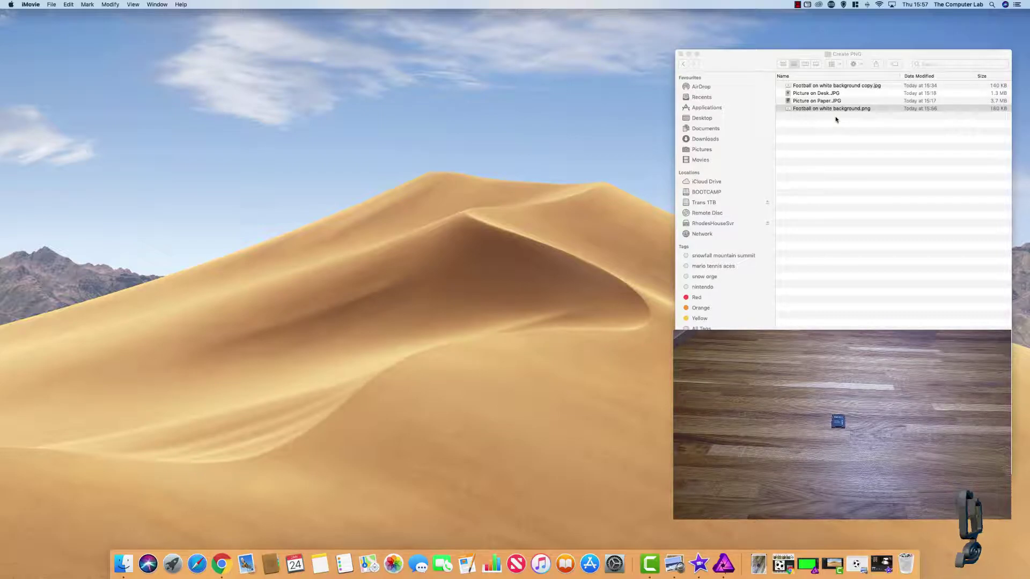
right_click(807, 101)
mouse_move(831, 112)
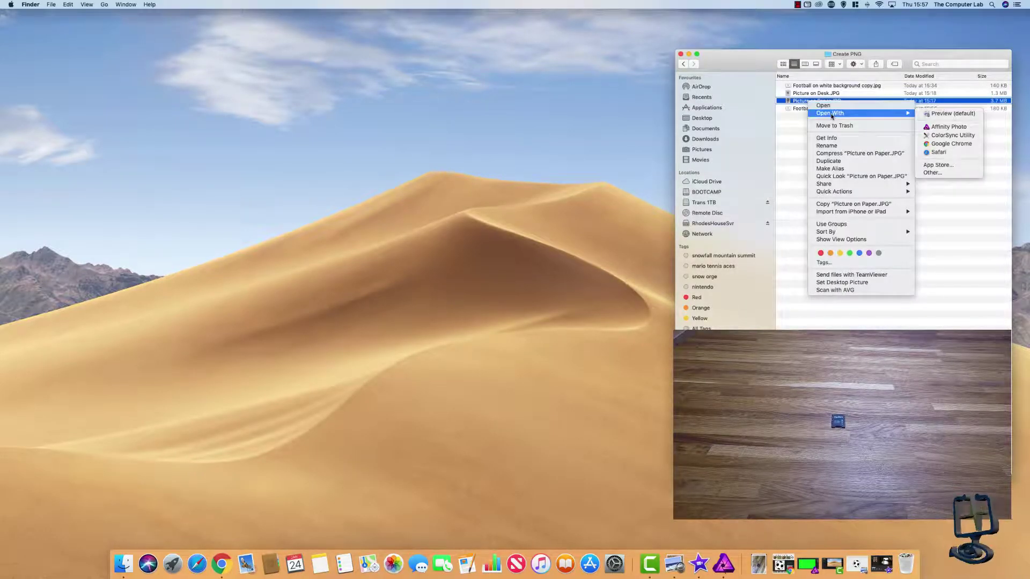
click(953, 115)
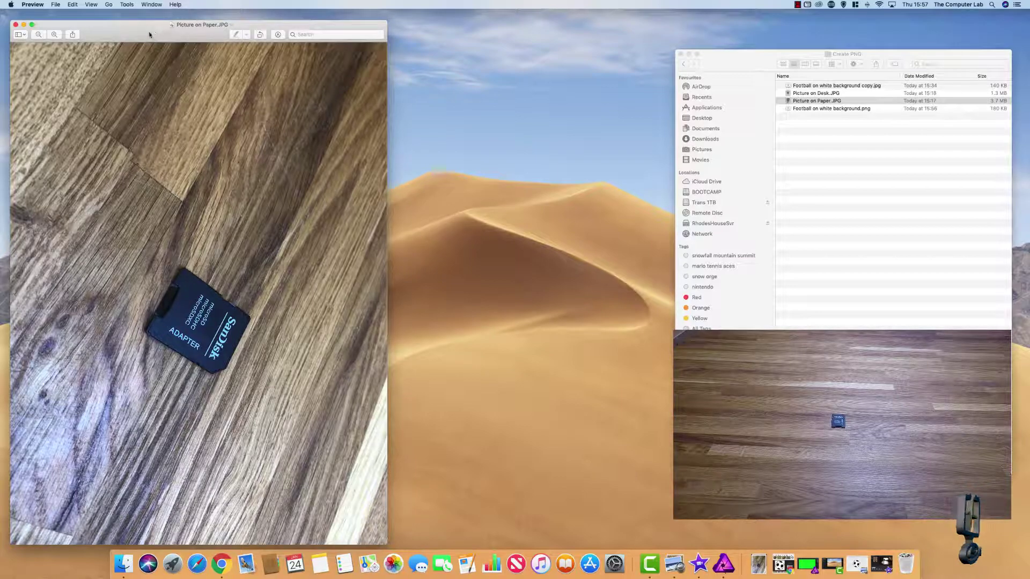
- Move the Preview window right and rotate Picture on Paper.JPG to landscape
drag(149, 34, 252, 29)
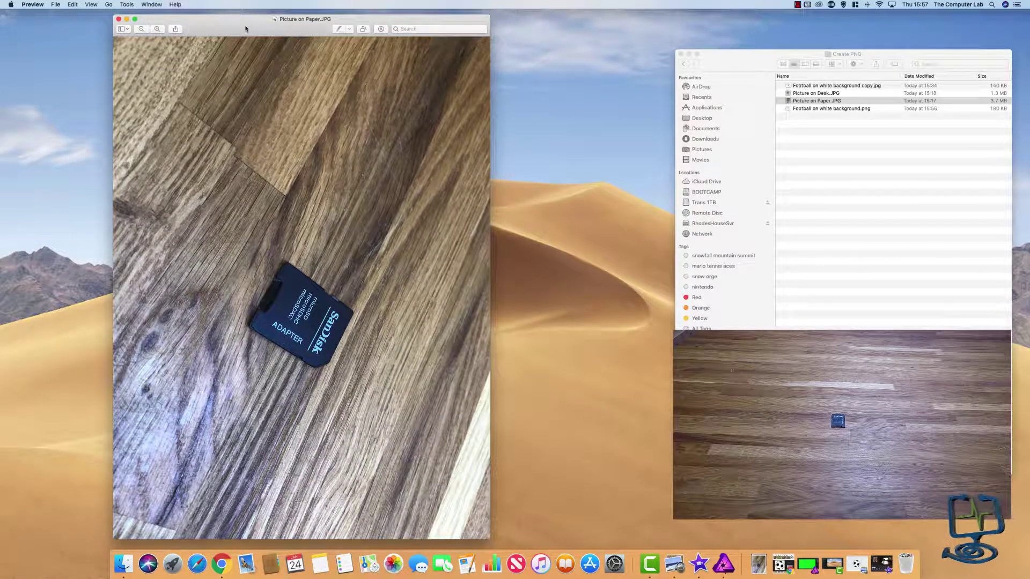
drag(245, 29, 429, 31)
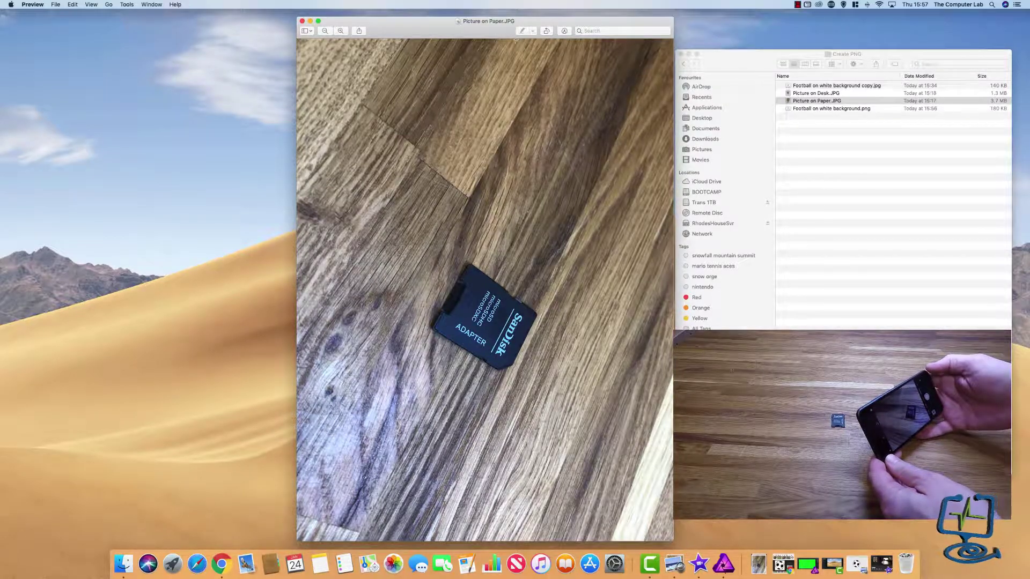
click(547, 30)
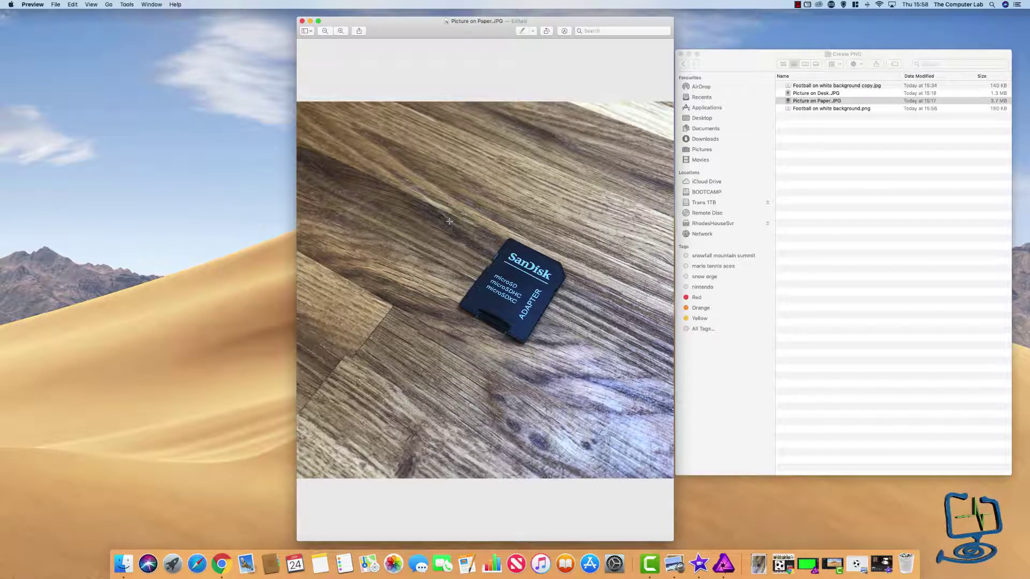
- Select the wooden floor around the SanDisk adapter with Instant Alpha
click(565, 31)
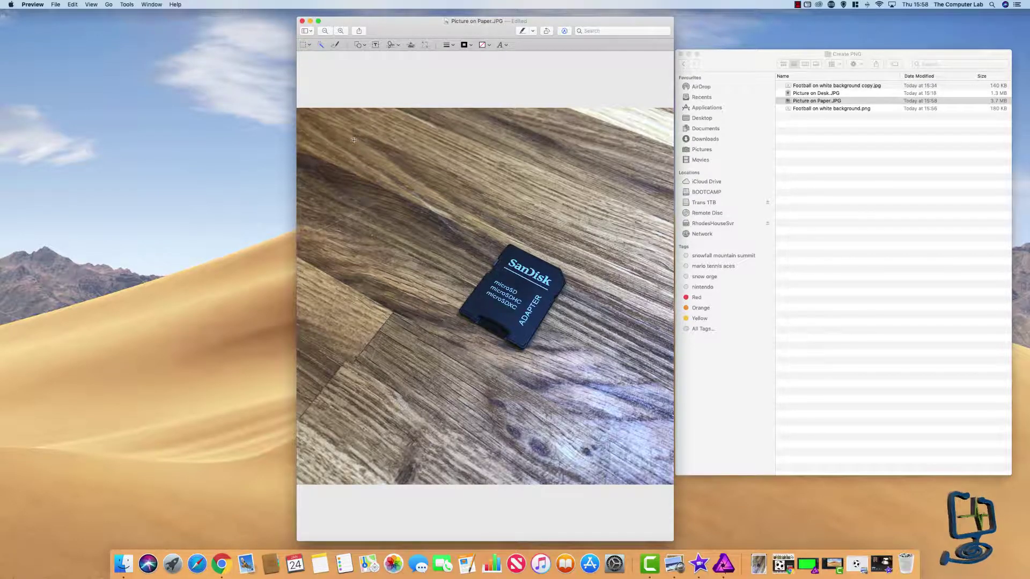
scroll(429, 177, right, 3)
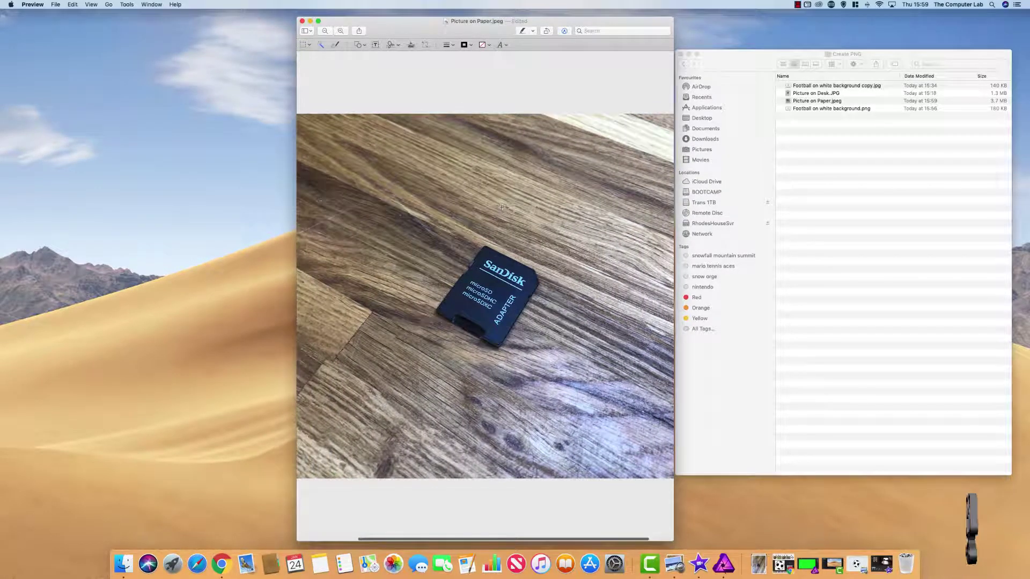
mouse_move(368, 227)
mouse_down()
mouse_move(366, 258)
mouse_move(368, 220)
mouse_move(385, 215)
mouse_move(368, 219)
mouse_up()
drag(608, 162, 526, 185)
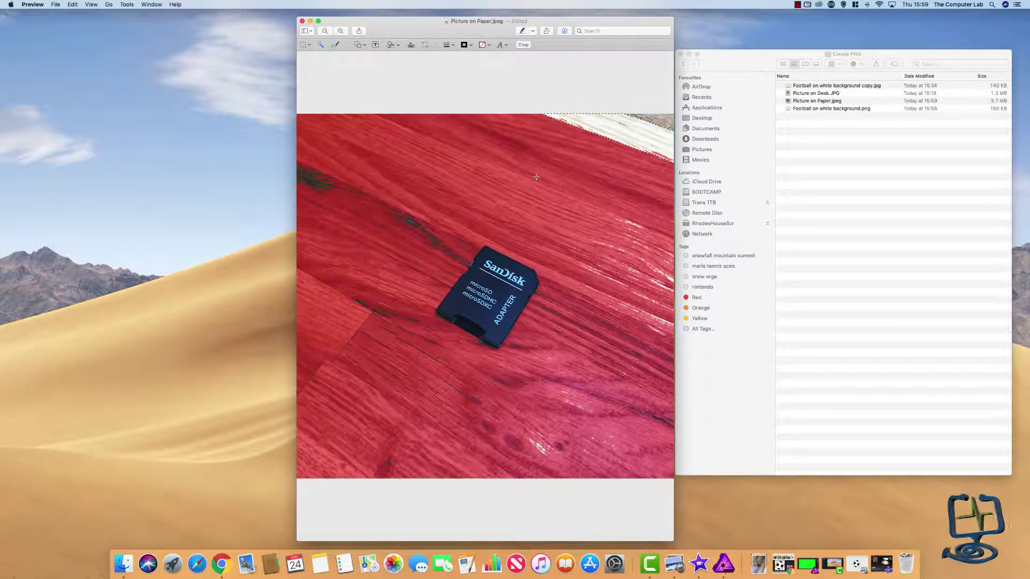
drag(536, 177, 537, 176)
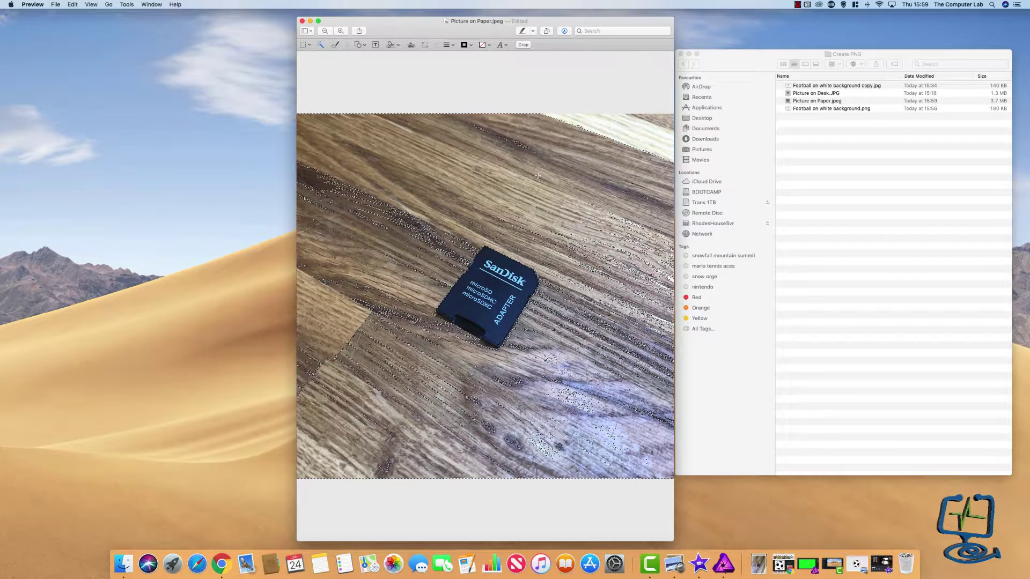
- Cut the selected wood from Picture on Paper and convert the photo to PNG
click(73, 4)
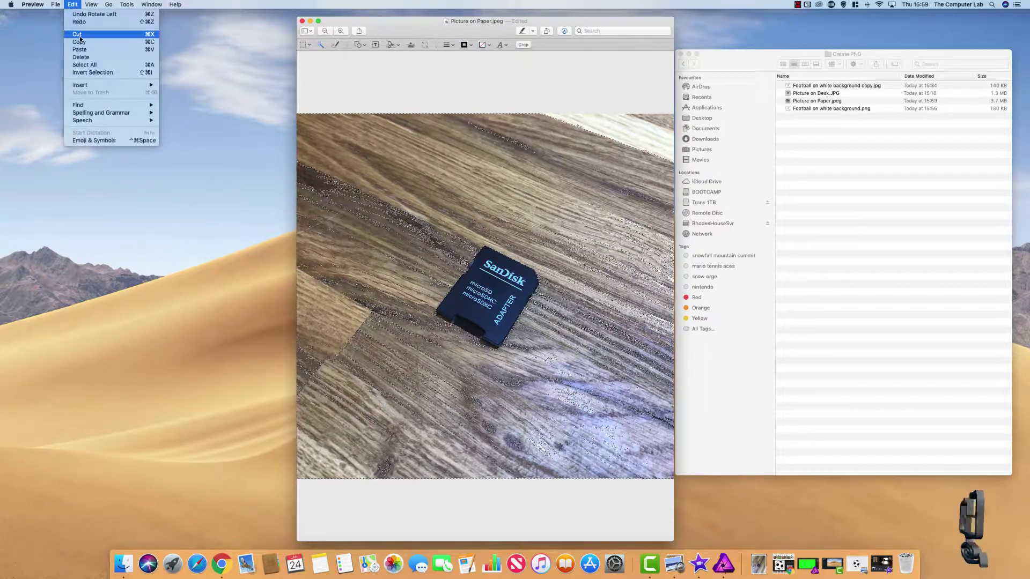
click(80, 35)
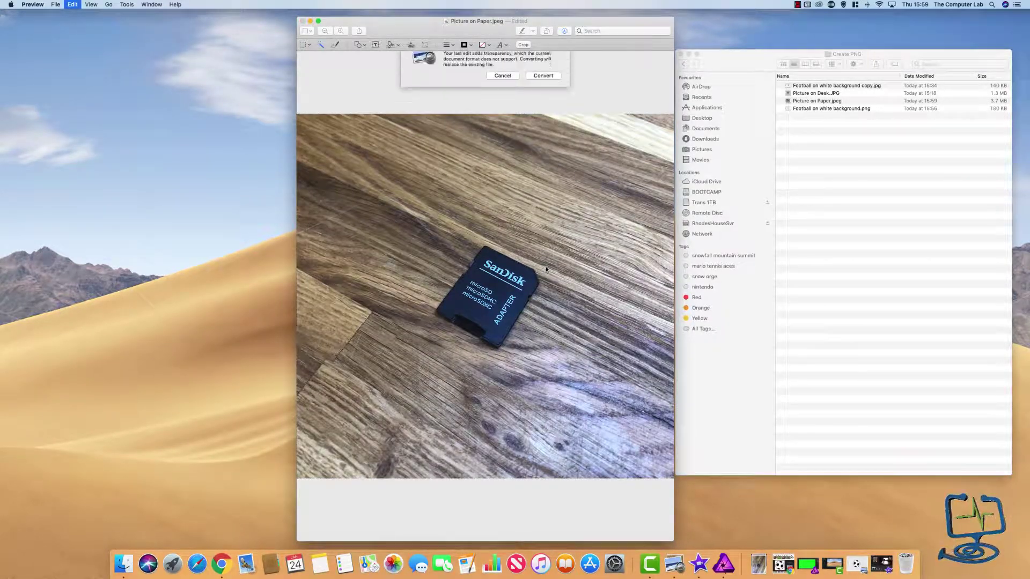
click(542, 93)
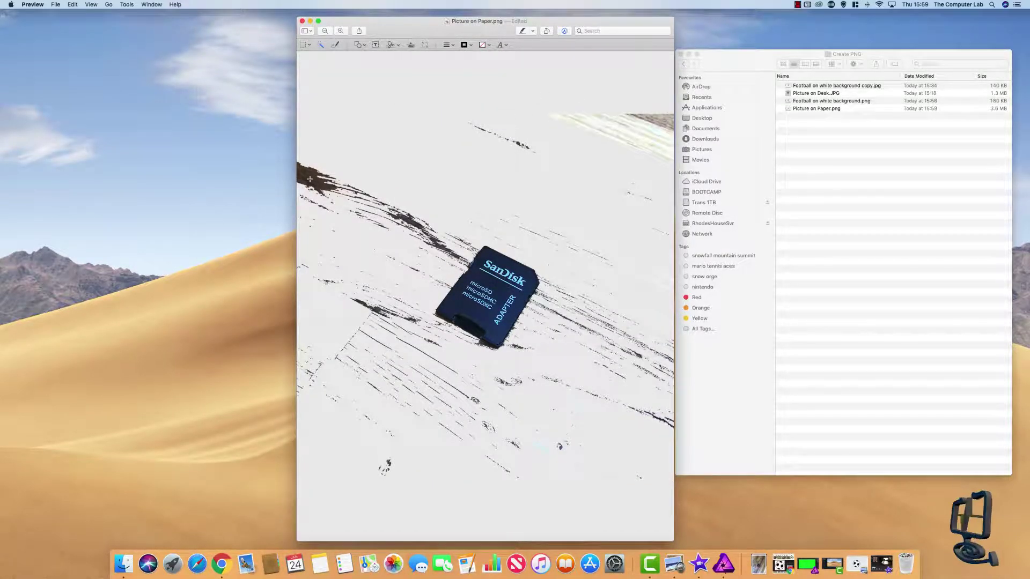
- Delete the selected leftover dark wood streaks from Picture on Paper.png
scroll(347, 197, left, 5)
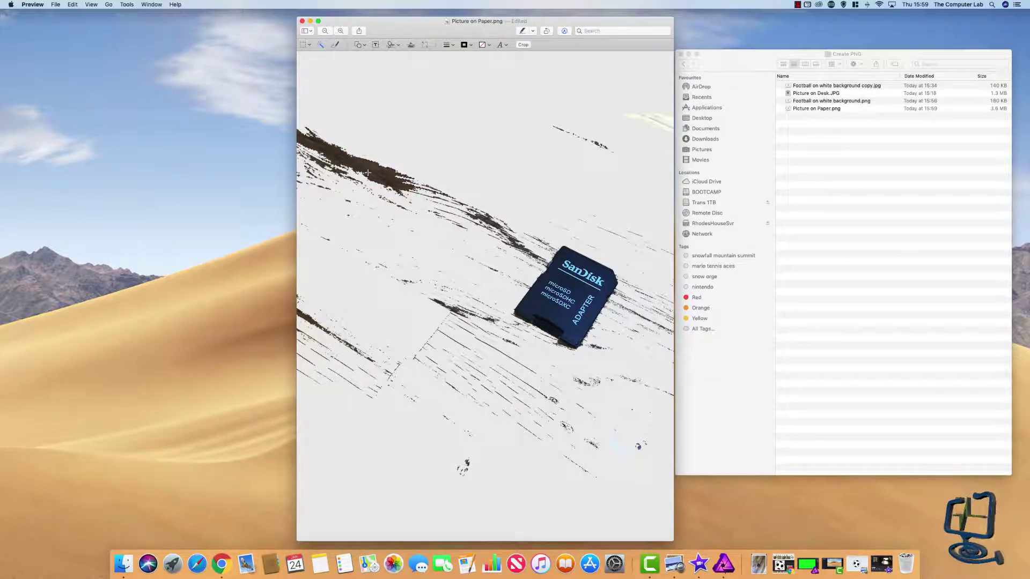
key(Delete)
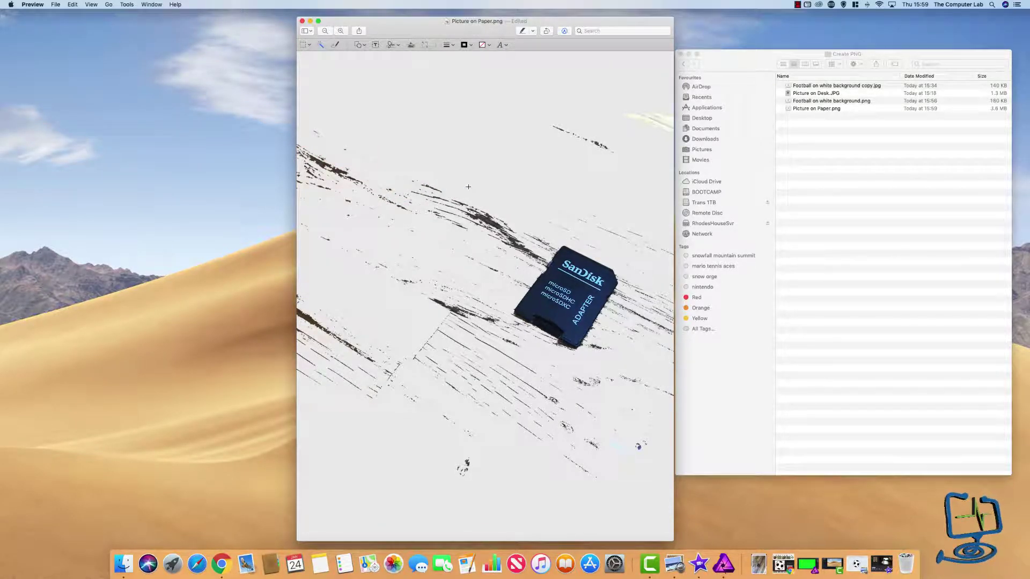
scroll(468, 187, right, 6)
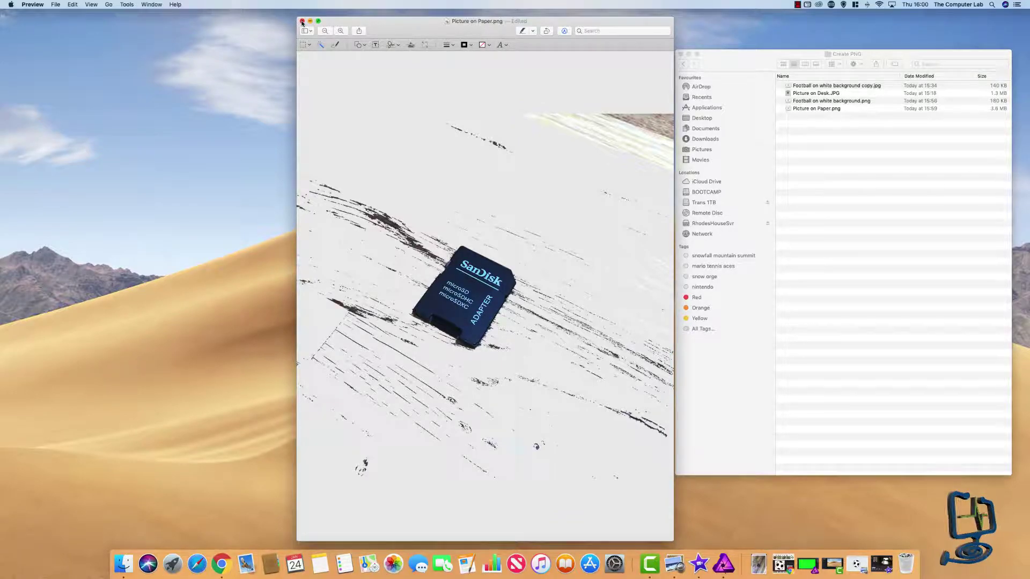
- Close Picture on Paper.png and Quick Look Picture on Desk.JPG in Finder
key(super+w)
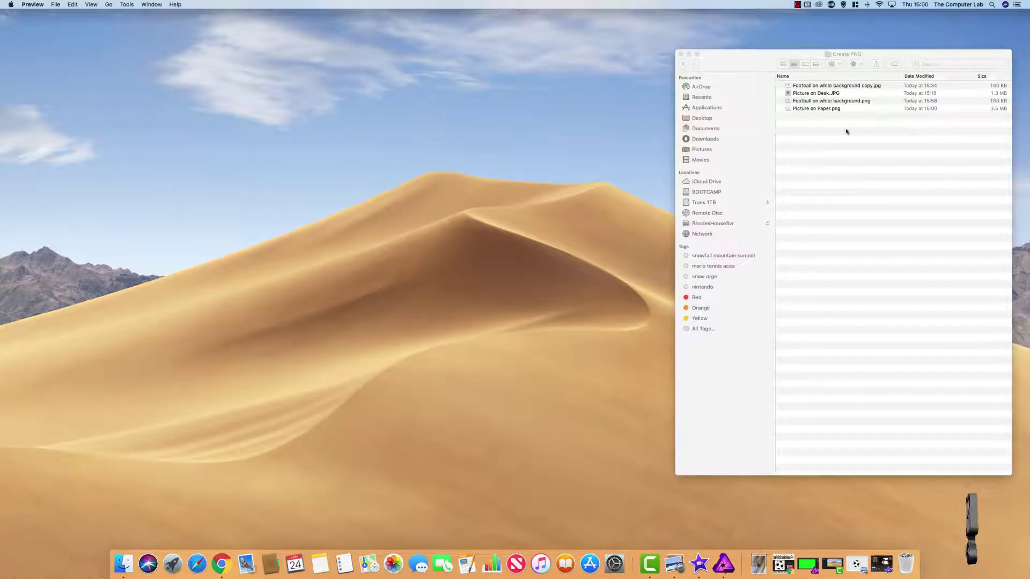
click(816, 93)
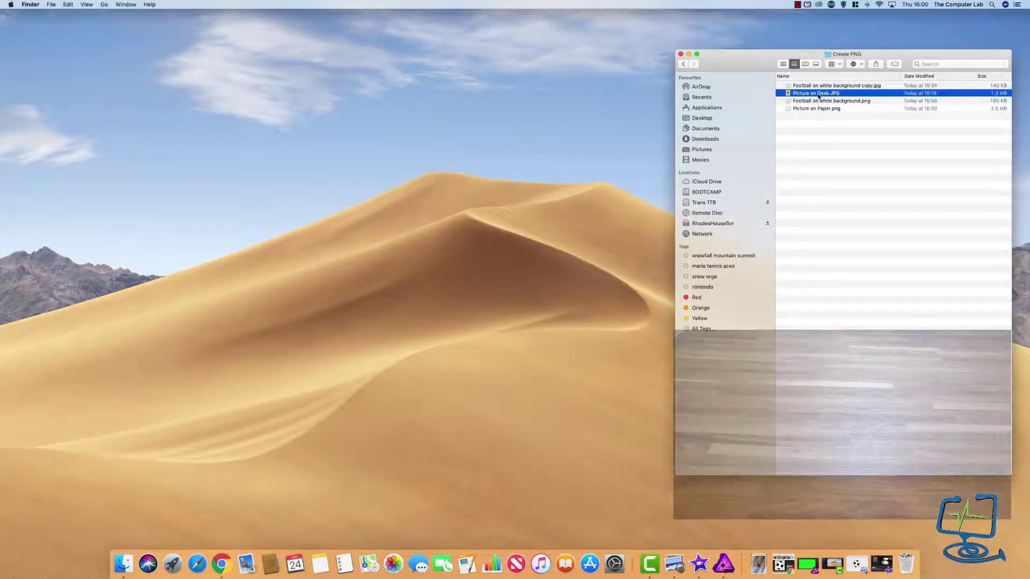
key(space)
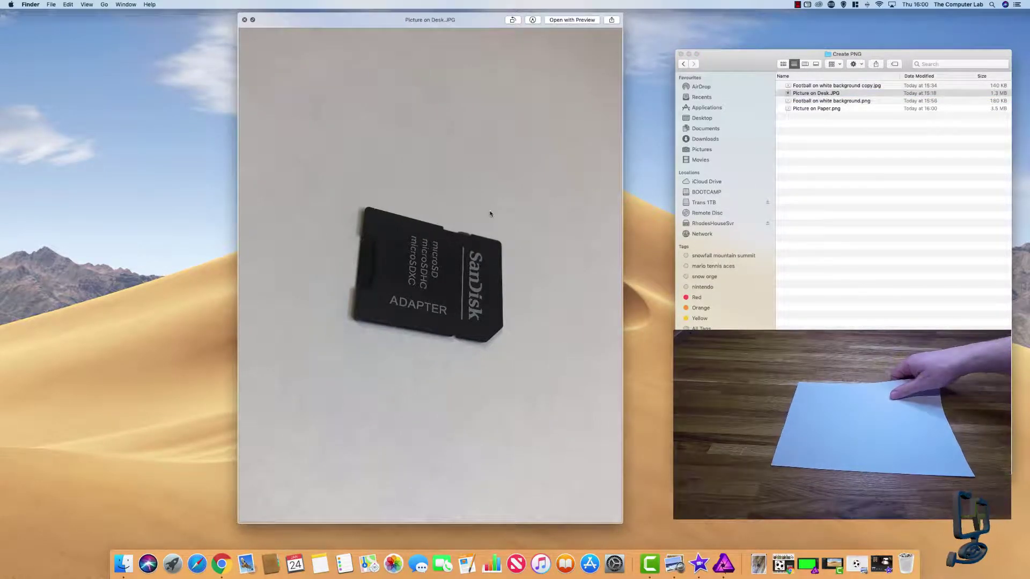
key(space)
- Open Picture on Desk.JPG in Preview and move its window to the screen centre
right_click(808, 94)
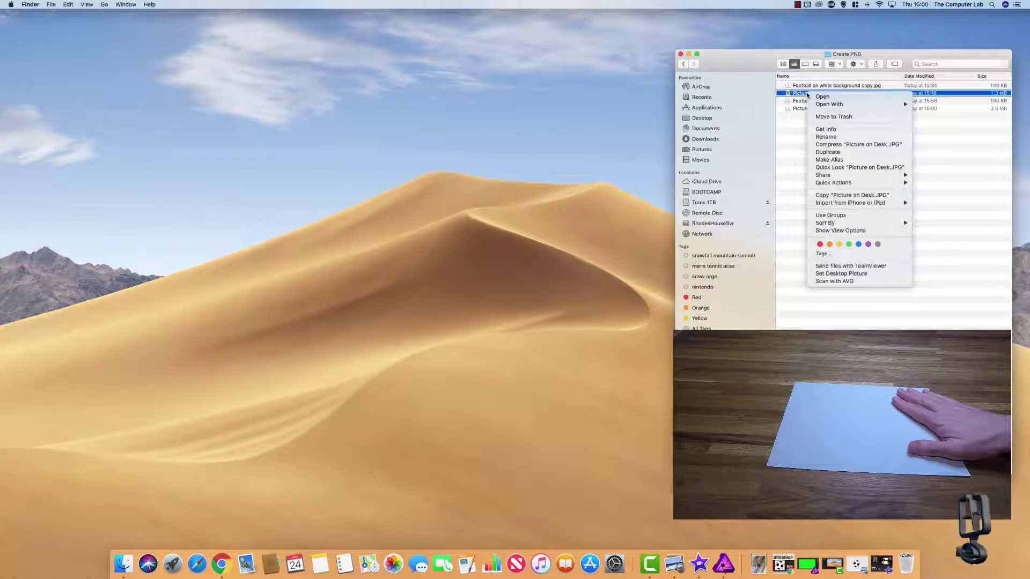
mouse_move(837, 106)
click(946, 104)
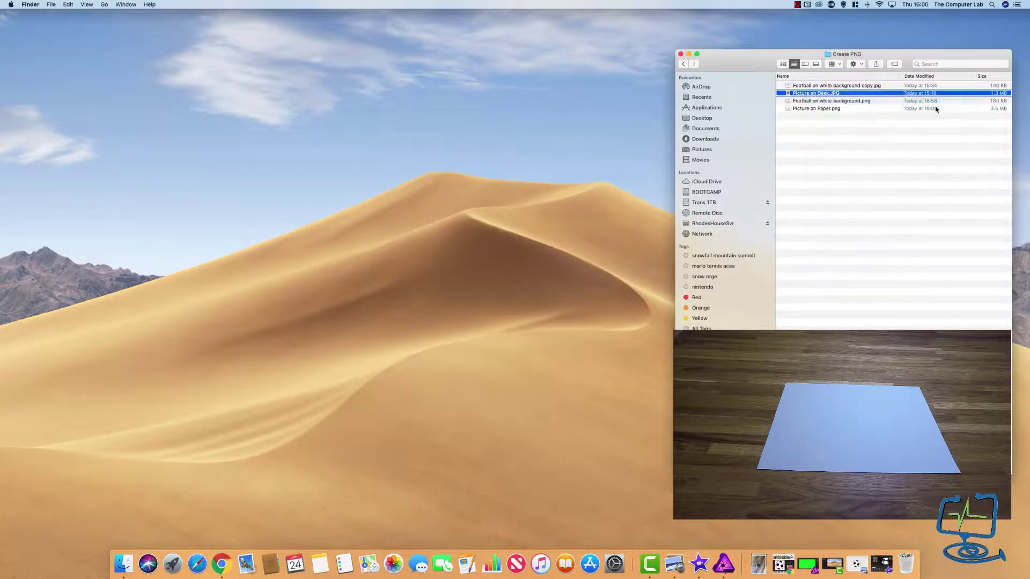
drag(149, 37, 379, 37)
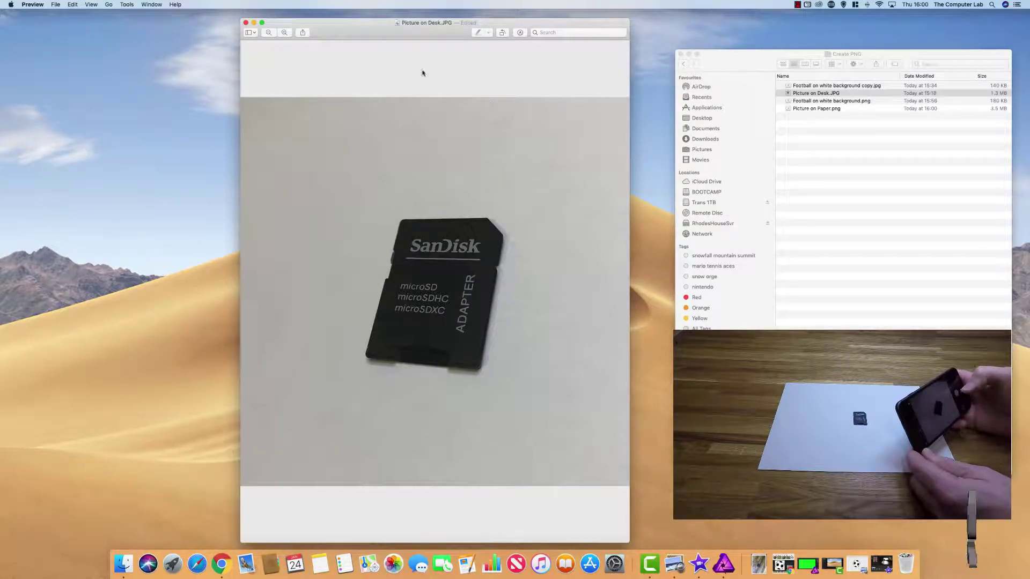
- Instant Alpha-select and cut the grey background around the adapter, then convert Picture on Desk to PNG
click(519, 33)
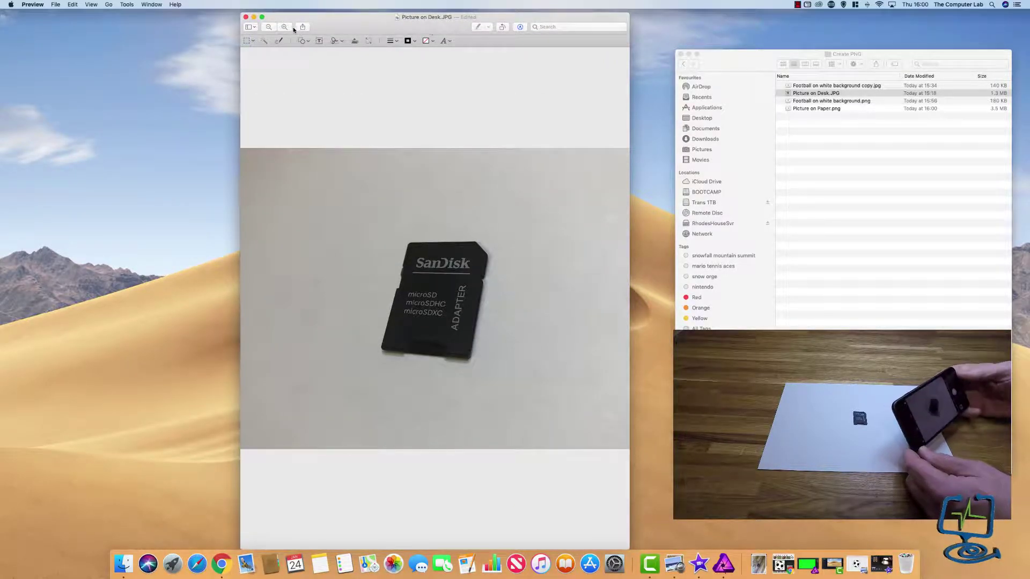
click(264, 41)
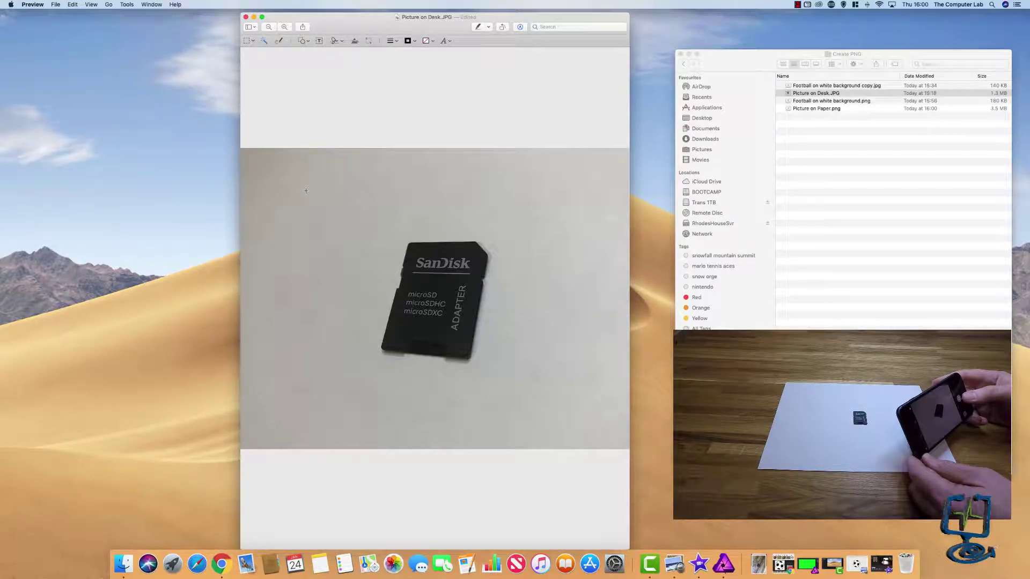
drag(306, 190, 304, 213)
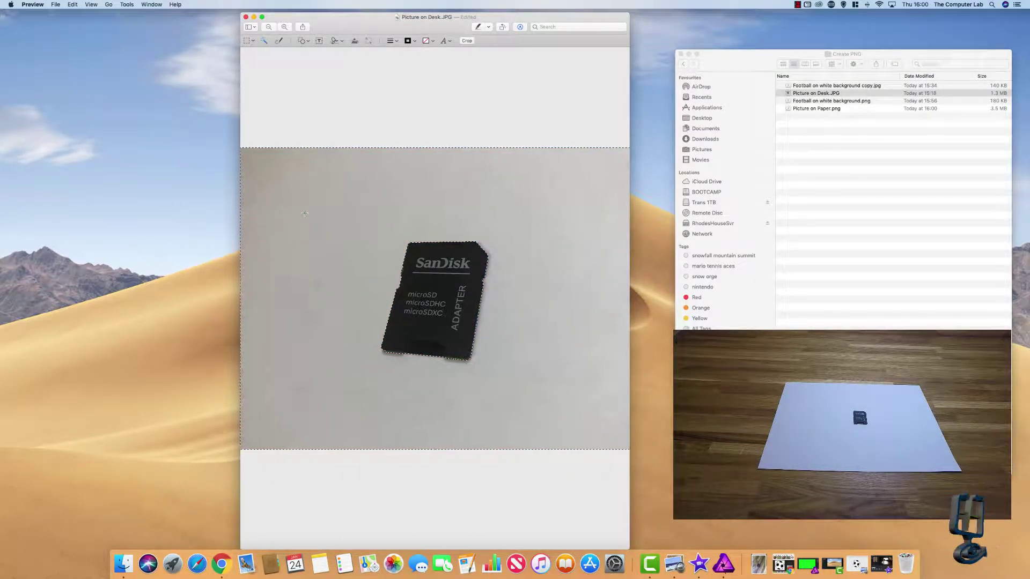
click(72, 4)
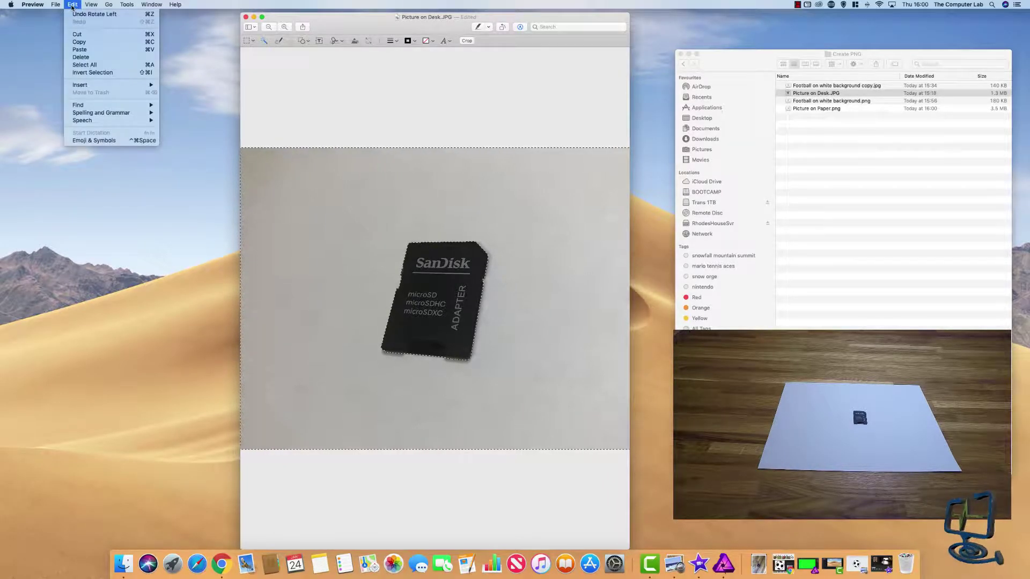
click(81, 36)
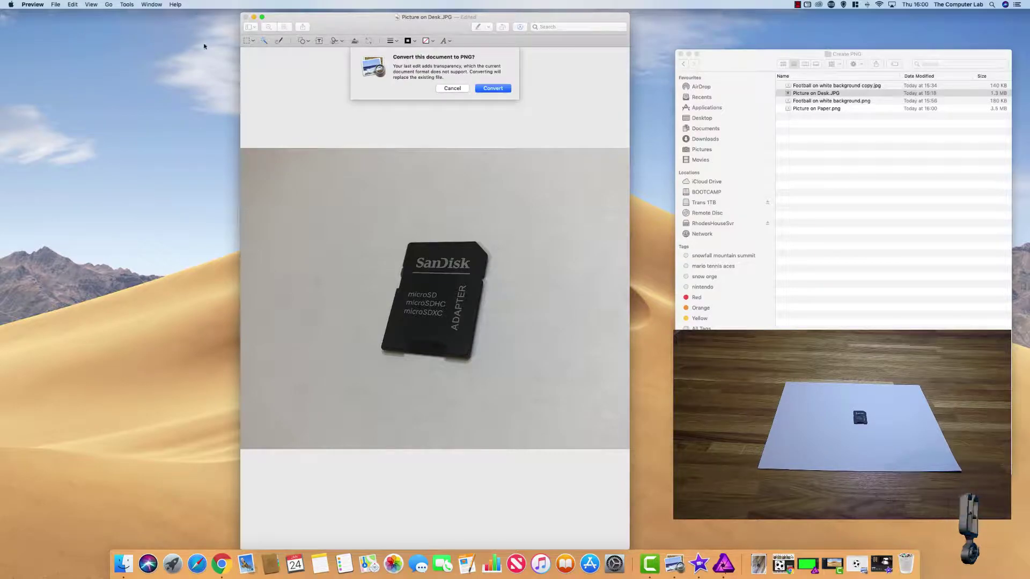
click(492, 89)
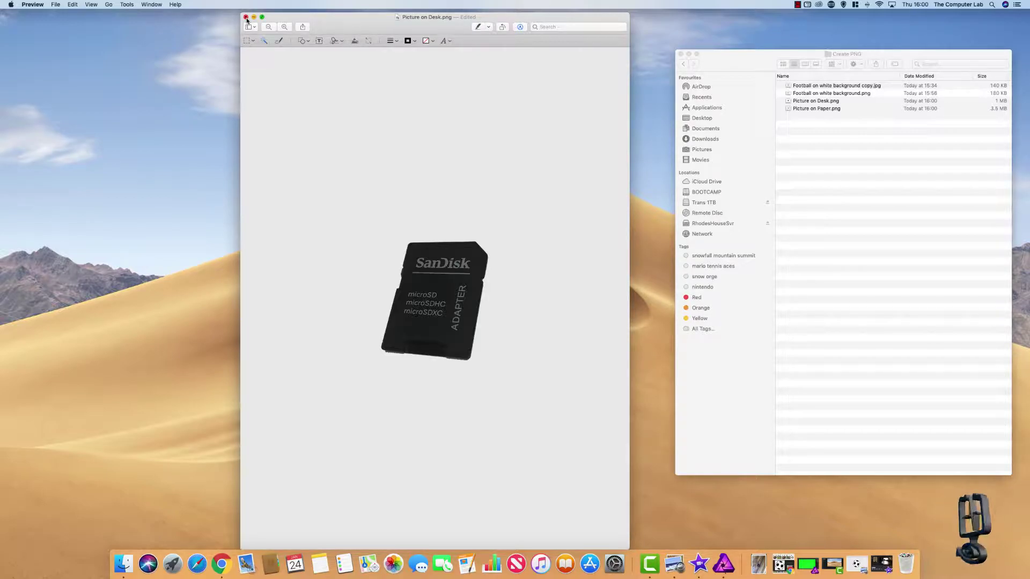
- Close the desk picture and Quick Look the Picture on Desk.png cut-out in Finder
click(246, 17)
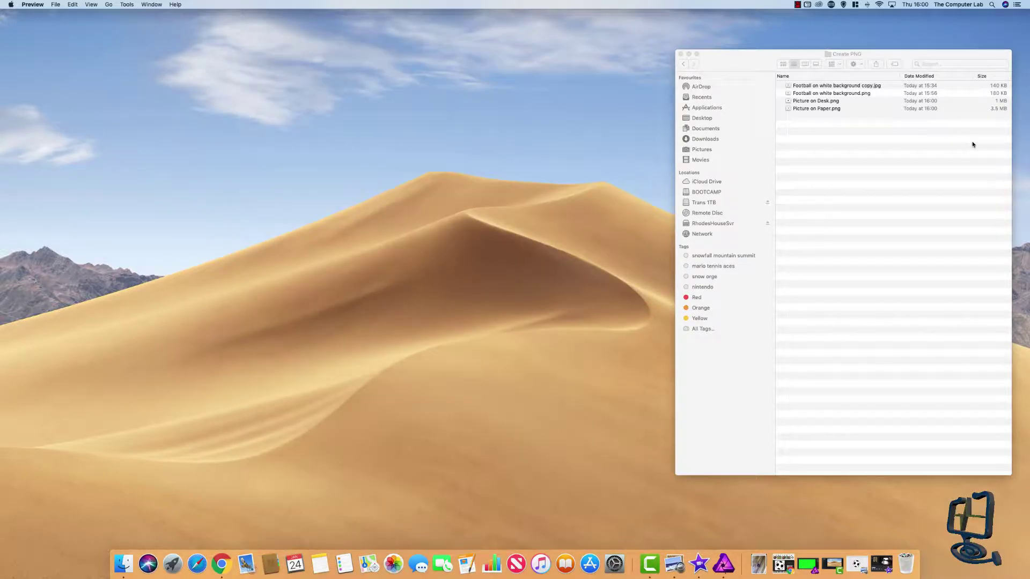
click(826, 103)
click(825, 102)
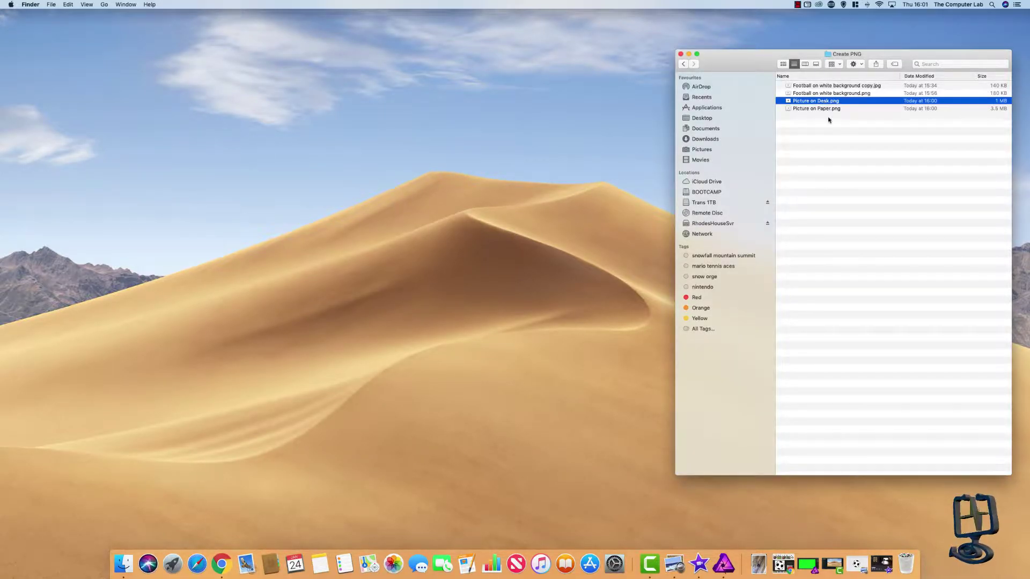
key(space)
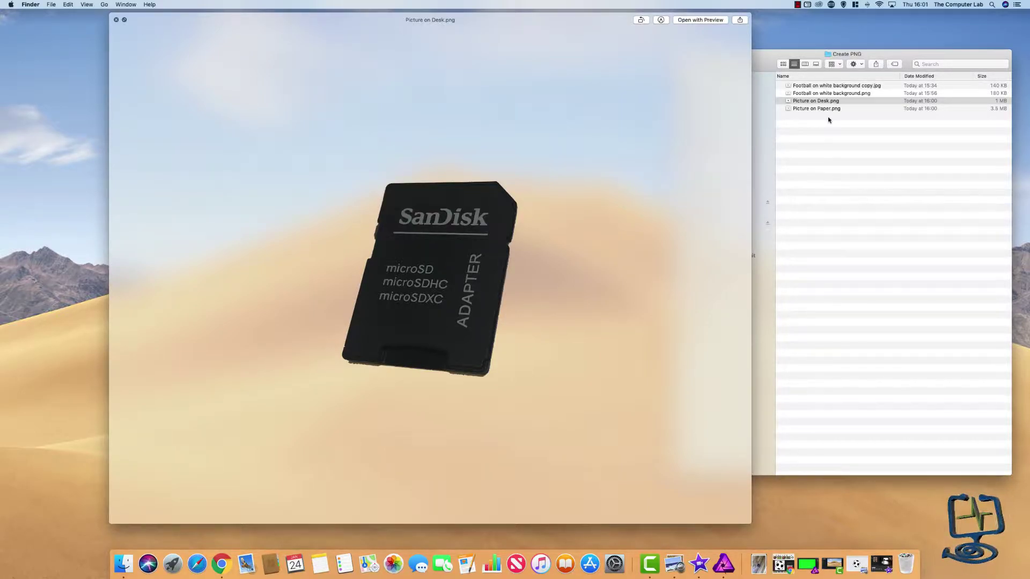
key(space)
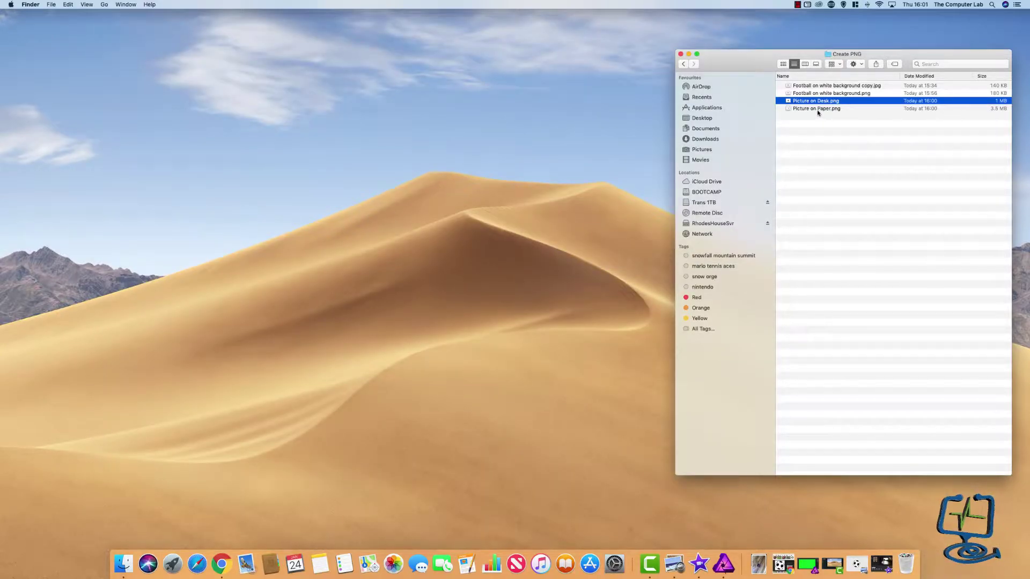
- Quick Look the Picture on Paper.png cut-out to check it
click(816, 110)
key(space)
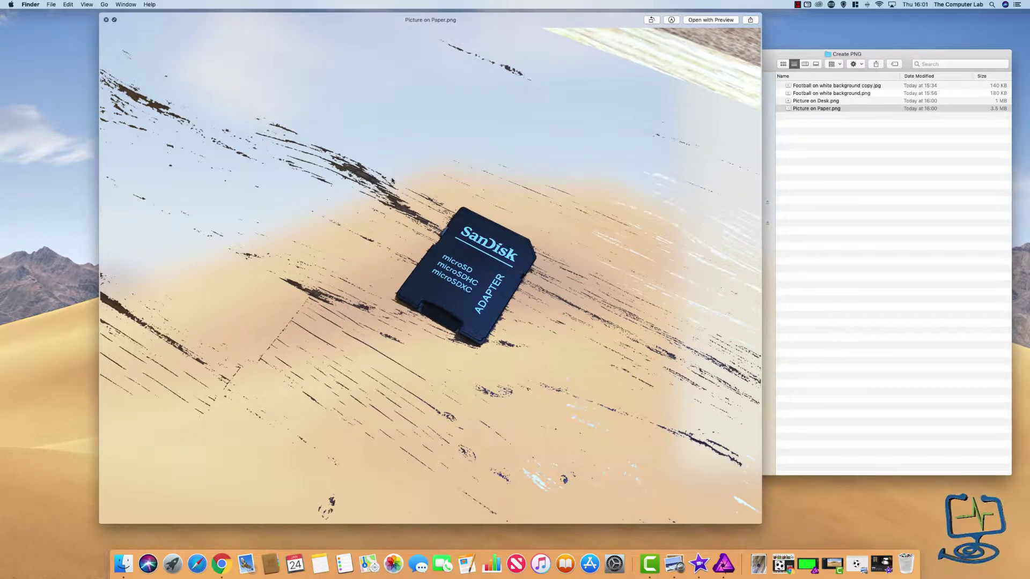
key(space)
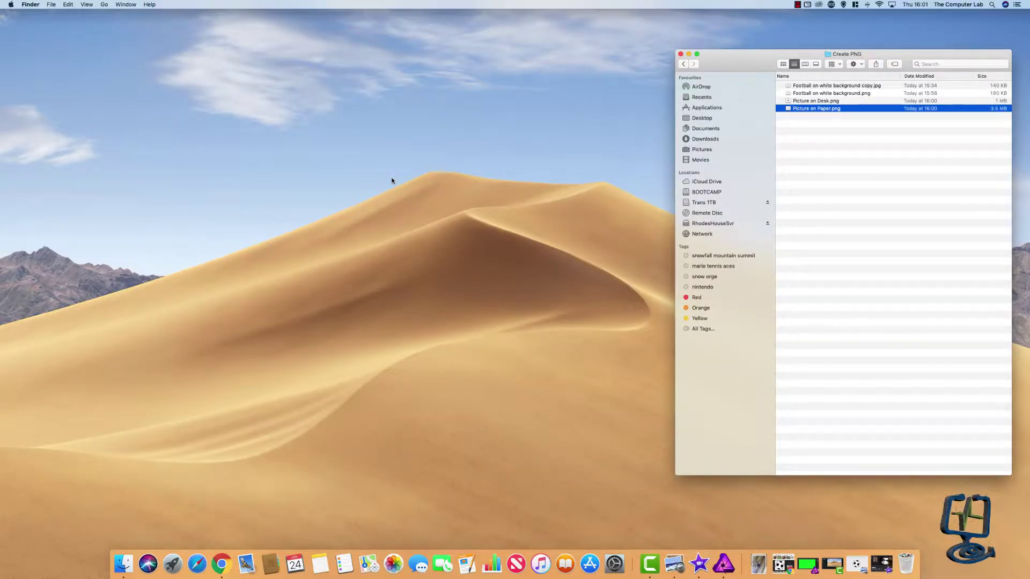